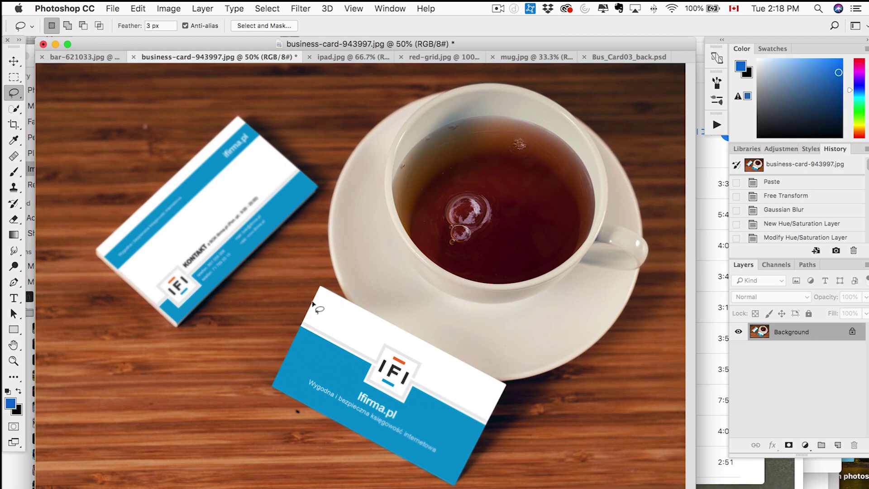
Look through the bar-621033.jpg, mug.jpg and business-card photos, then bring up Bus_Card03_back.psd.
{"action": "left_click", "coordinate": [88, 57]}
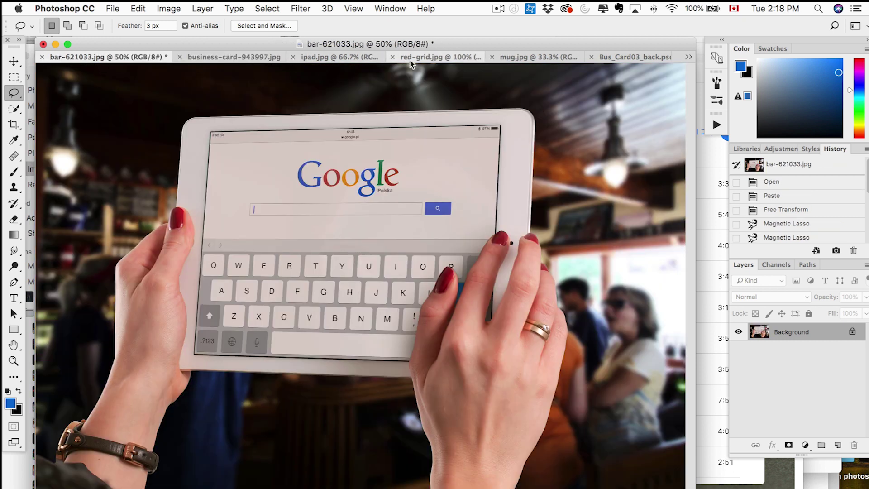
{"action": "left_click", "coordinate": [531, 57]}
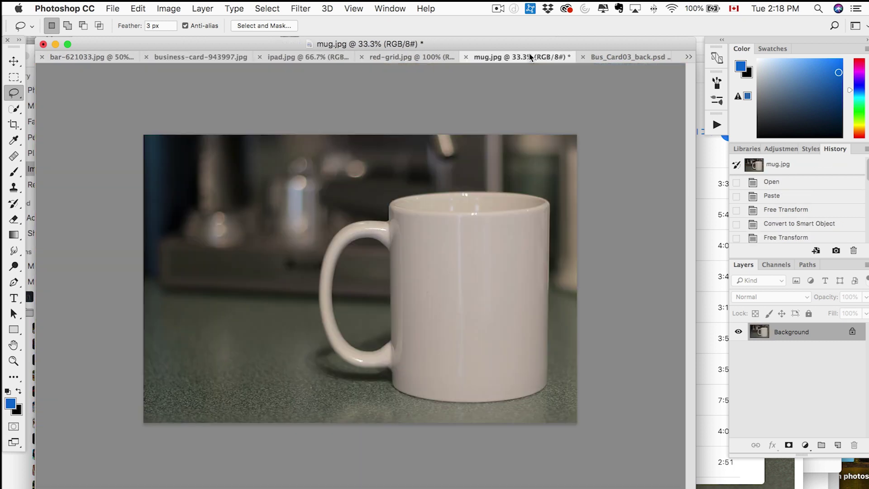
{"action": "left_click", "coordinate": [186, 58]}
{"action": "left_click", "coordinate": [619, 58]}
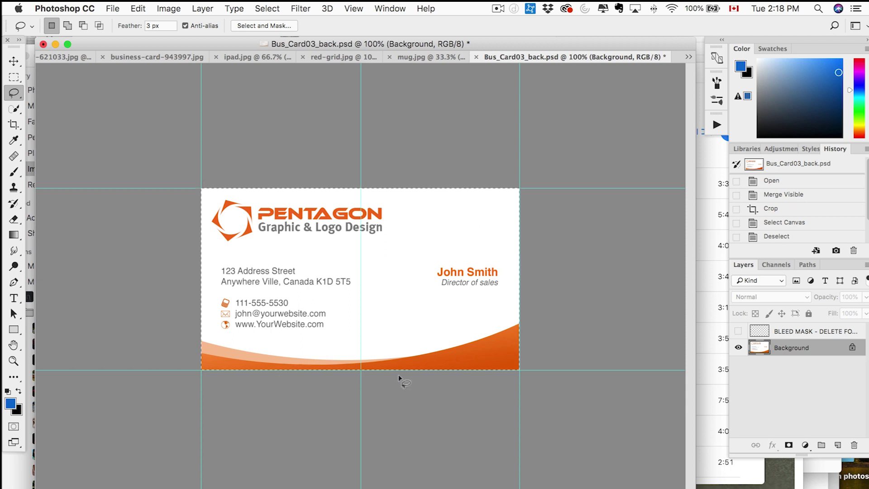
Paste the Pentagon card into business-card-943997.jpg and enlarge it with Free Transform.
{"action": "left_click", "coordinate": [150, 58]}
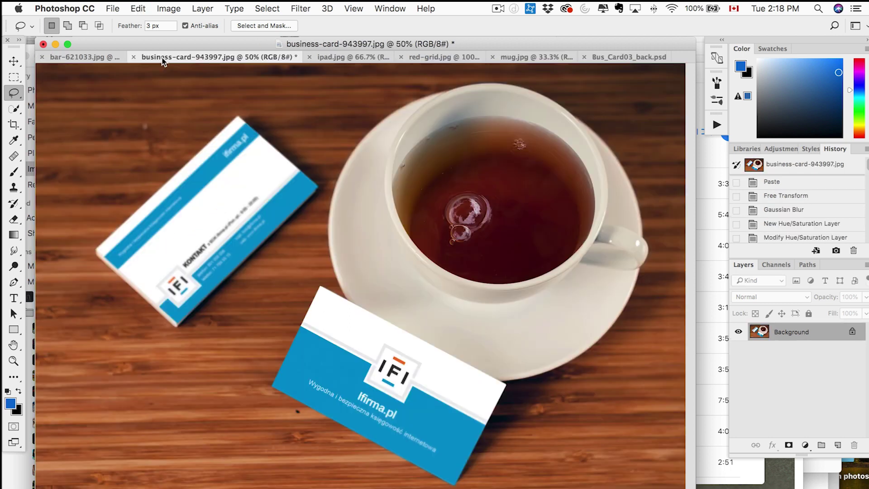
{"action": "key", "text": "super+v"}
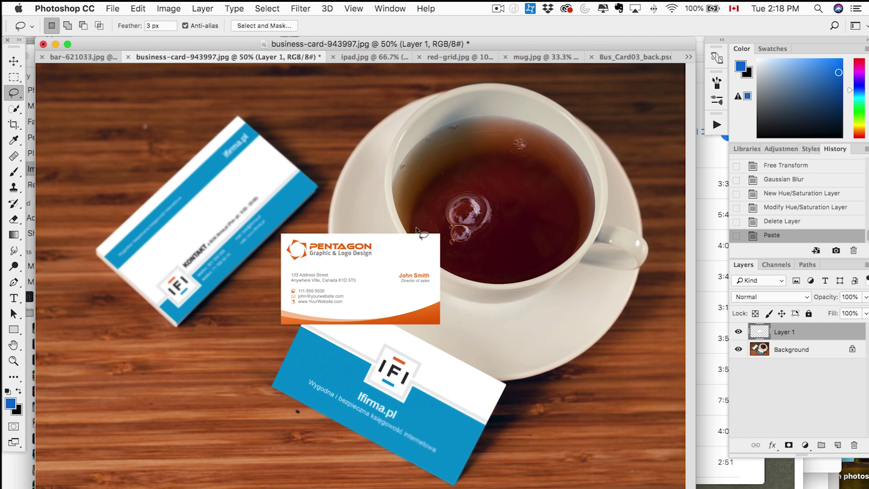
{"action": "key", "text": "super+t"}
{"action": "left_click_drag", "start_coordinate": [440, 234], "coordinate": [500, 199]}
{"action": "key", "text": "Return"}
Name the pasted layer BUS CARD TEMPLATE and convert it to a smart object.
{"action": "key", "text": "l"}
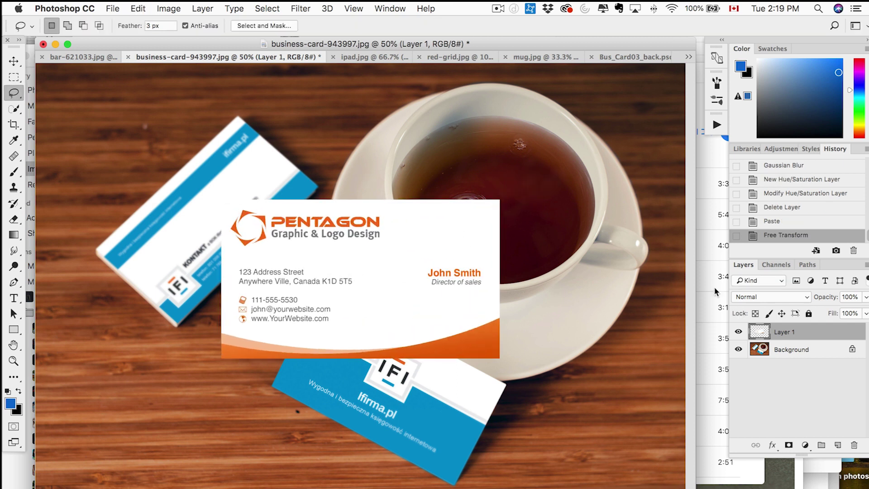
{"action": "key", "text": "v"}
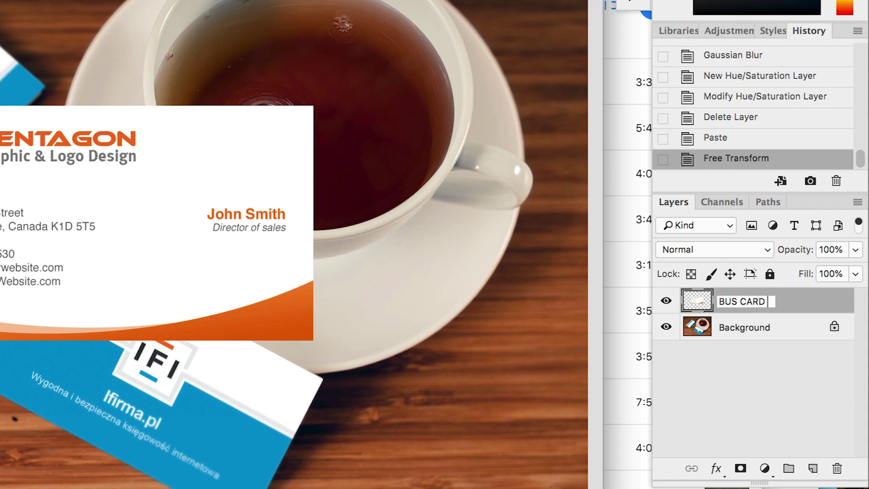
{"action": "key", "text": "Return"}
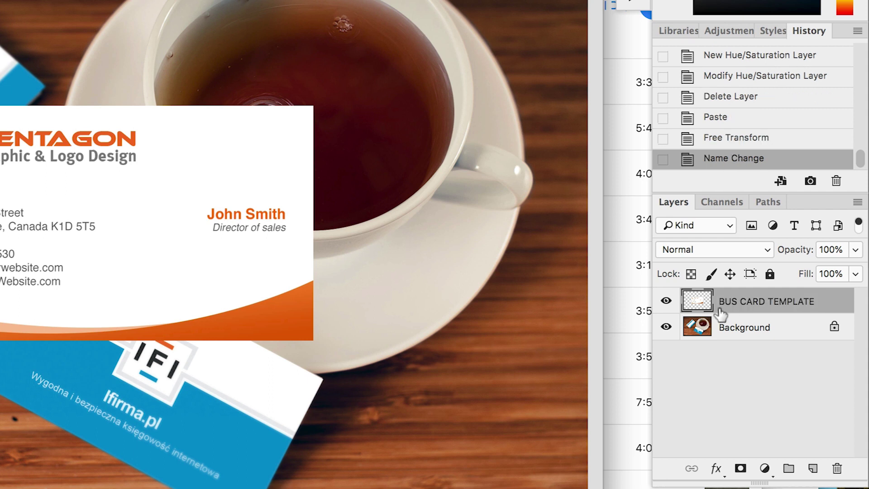
{"action": "right_click", "coordinate": [730, 307]}
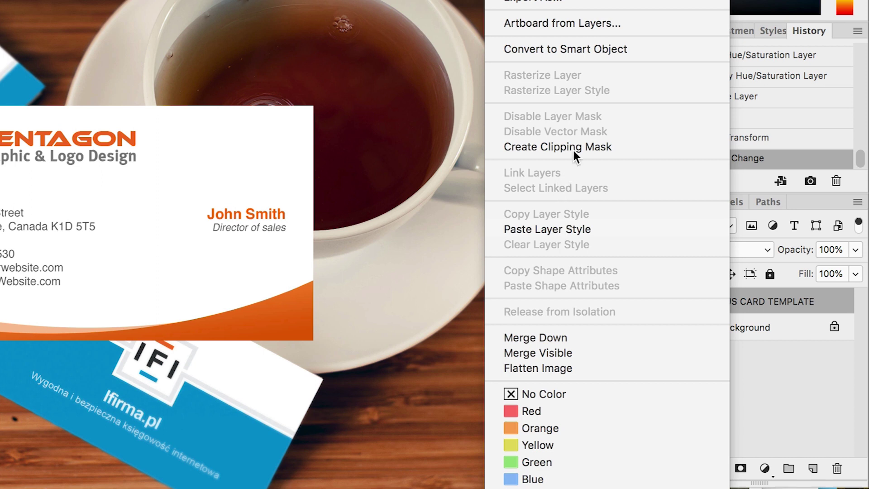
{"action": "left_click", "coordinate": [616, 53]}
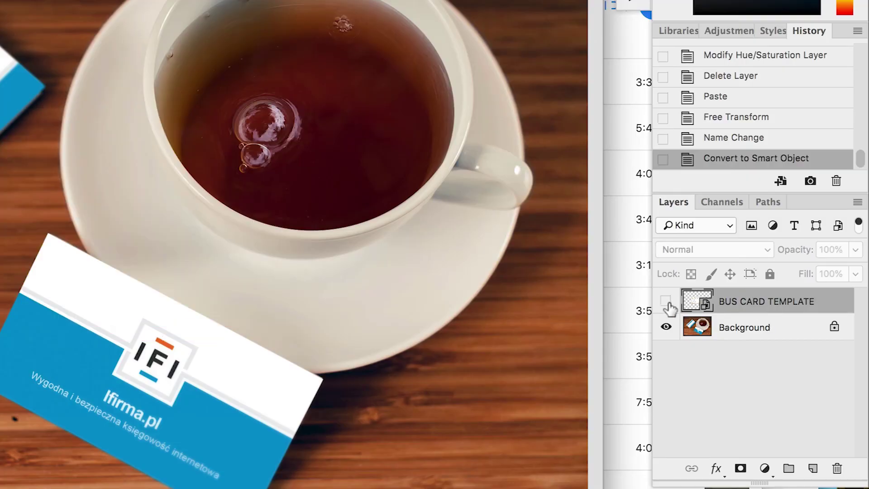
Hide BUS CARD TEMPLATE and place a duplicate over the blue card, scaled to about 72% and rotated about 26°.
{"action": "left_click_drag", "start_coordinate": [741, 304], "coordinate": [814, 468]}
{"action": "left_click", "coordinate": [666, 301]}
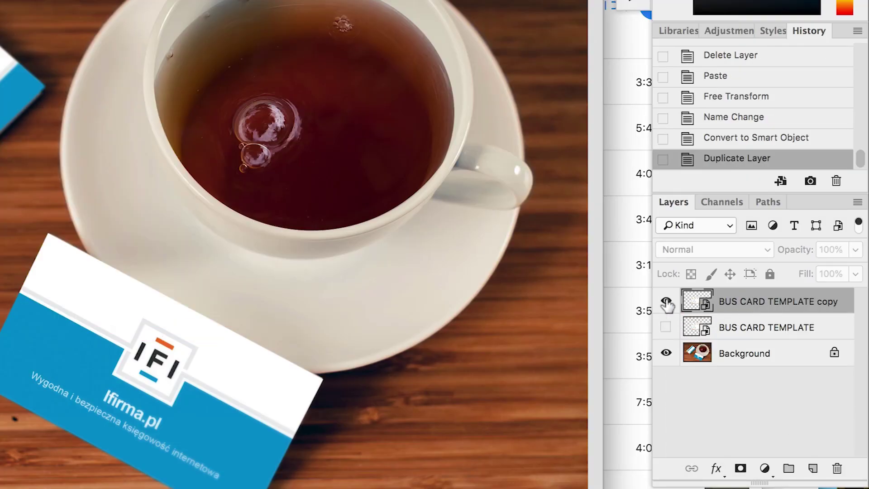
{"action": "key", "text": "super+t"}
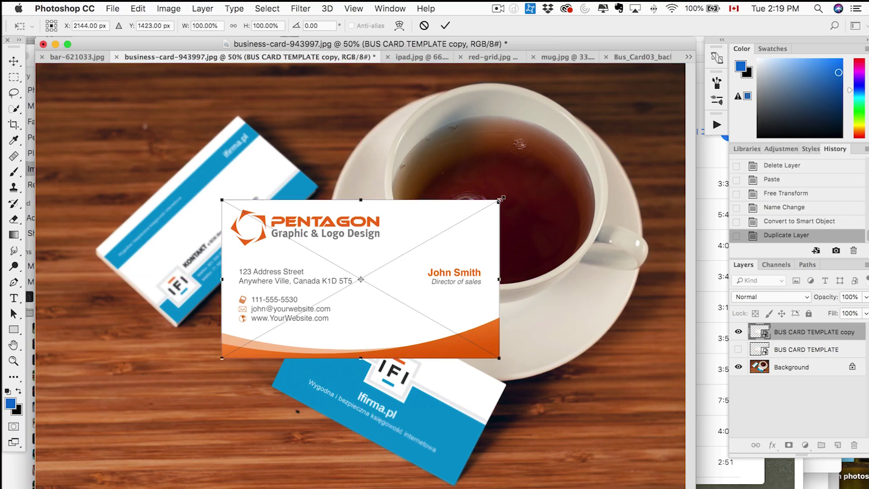
{"action": "left_click_drag", "start_coordinate": [501, 198], "coordinate": [421, 243]}
{"action": "left_click_drag", "start_coordinate": [367, 273], "coordinate": [427, 339]}
{"action": "left_click_drag", "start_coordinate": [482, 286], "coordinate": [505, 340]}
{"action": "left_click_drag", "start_coordinate": [415, 343], "coordinate": [428, 361]}
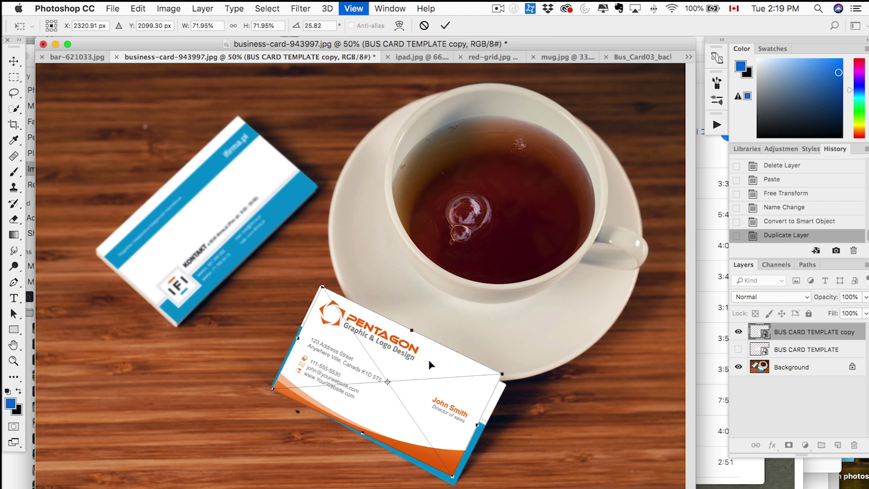
Distort the copy's corners onto the blue business card's corners and commit the transform.
{"action": "key", "text": "super+plus"}
{"action": "key", "text": "super+plus"}
{"action": "key", "text": "super+plus"}
{"action": "scroll", "coordinate": [326, 312], "scroll_direction": "down", "scroll_amount": 5}
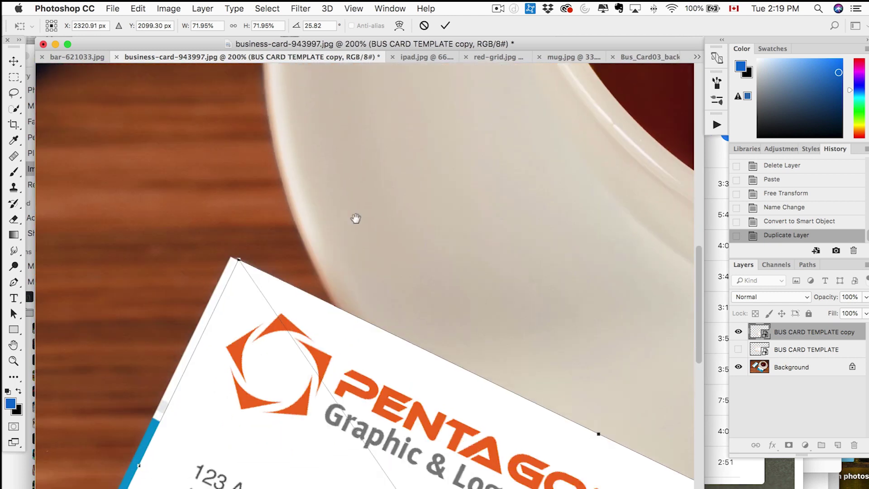
{"action": "scroll", "coordinate": [355, 217], "scroll_direction": "left", "scroll_amount": 2}
{"action": "right_click", "coordinate": [294, 196]}
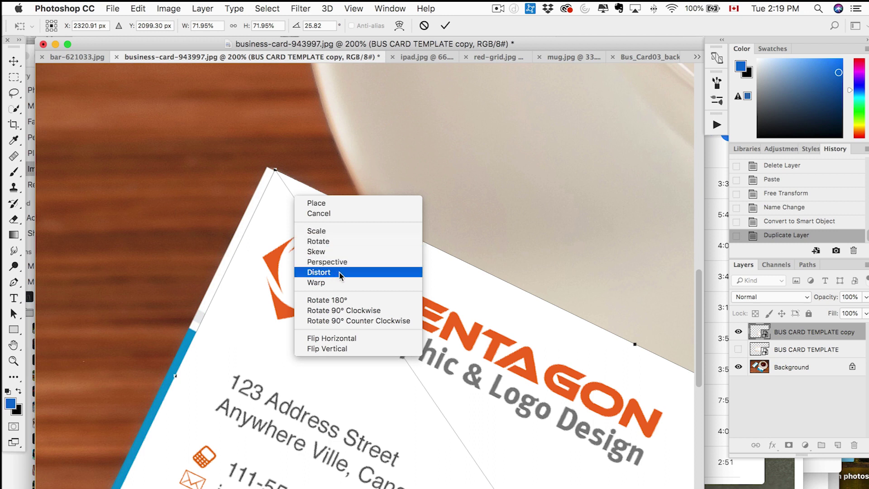
{"action": "left_click", "coordinate": [319, 272]}
{"action": "left_click_drag", "start_coordinate": [275, 170], "coordinate": [269, 170]}
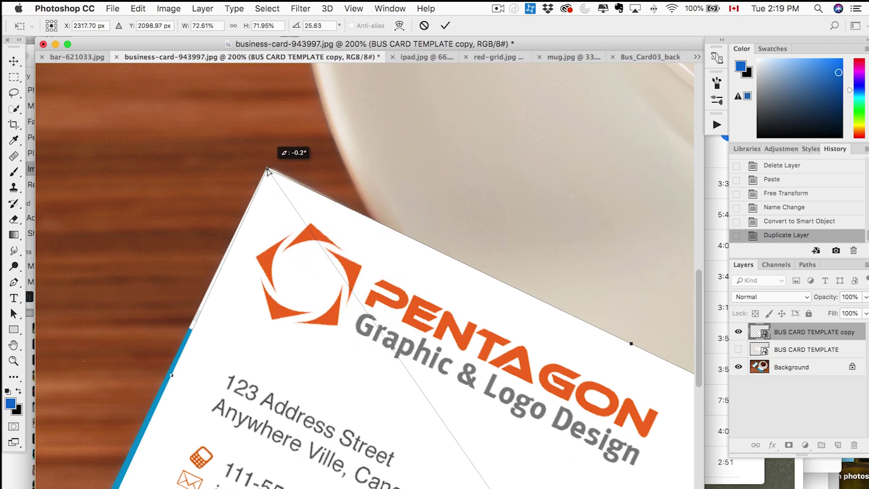
{"action": "key", "text": "super+plus"}
{"action": "key", "text": "super+plus"}
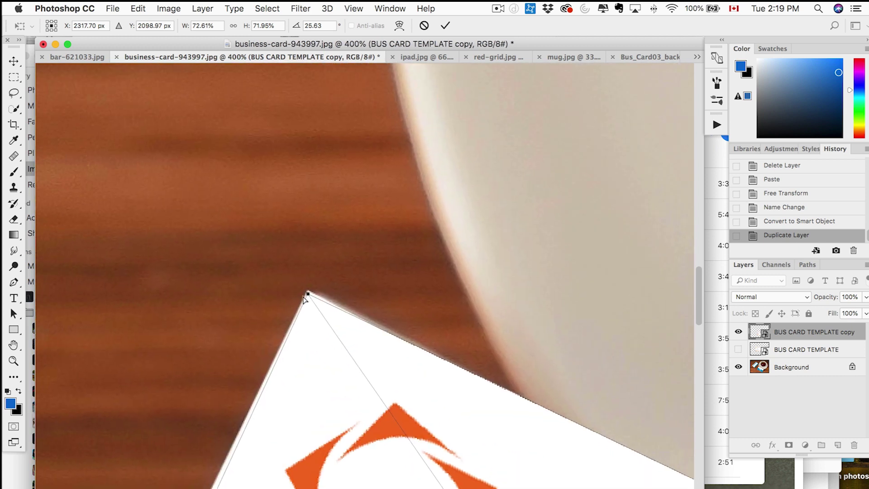
{"action": "left_click_drag", "start_coordinate": [308, 295], "coordinate": [311, 294]}
{"action": "left_click_drag", "start_coordinate": [578, 405], "coordinate": [377, 254]}
{"action": "left_click_drag", "start_coordinate": [329, 198], "coordinate": [304, 200]}
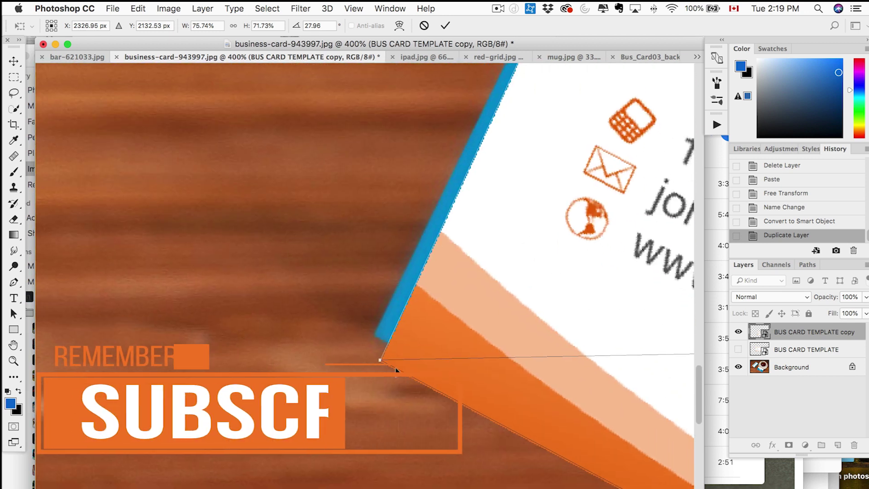
{"action": "left_click_drag", "start_coordinate": [381, 359], "coordinate": [376, 336]}
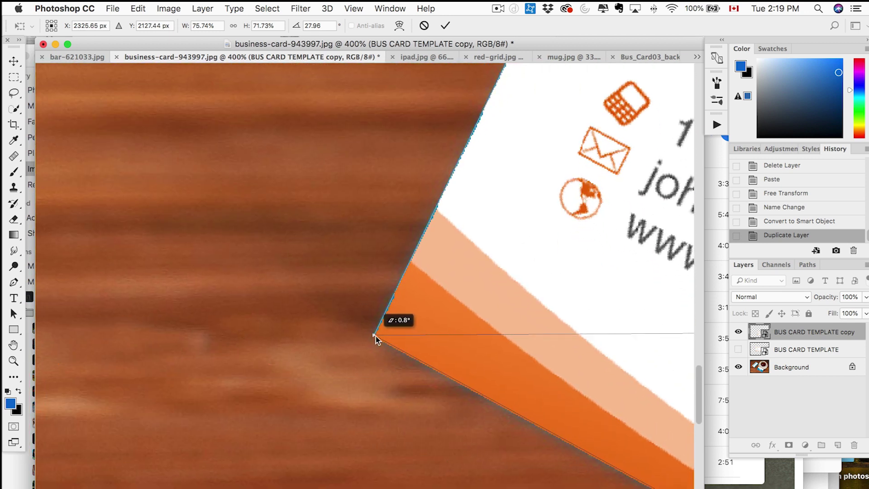
{"action": "key", "text": "Return"}
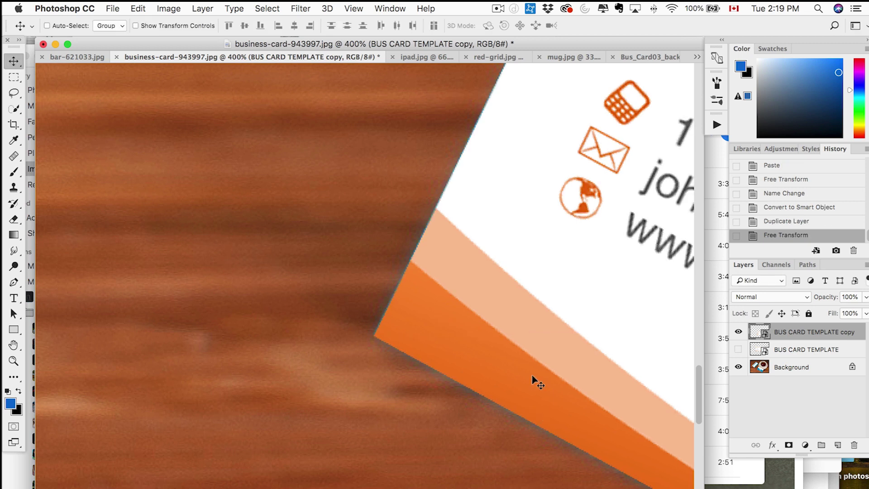
{"action": "key", "text": "super+minus"}
{"action": "key", "text": "super+minus"}
{"action": "key", "text": "super+minus"}
{"action": "key", "text": "super+minus"}
{"action": "key", "text": "super+minus"}
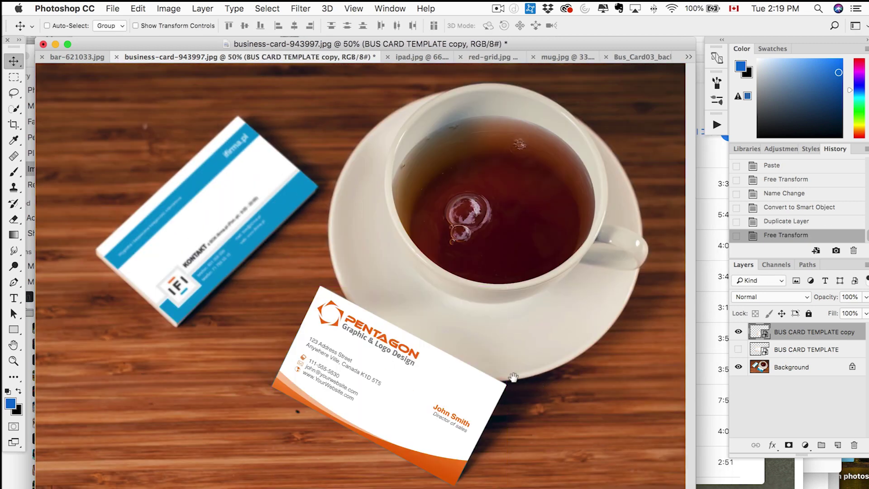
Apply a 0.9-pixel Gaussian Blur to the placed card copy, then select the BUS CARD TEMPLATE layer.
{"action": "left_click", "coordinate": [301, 9]}
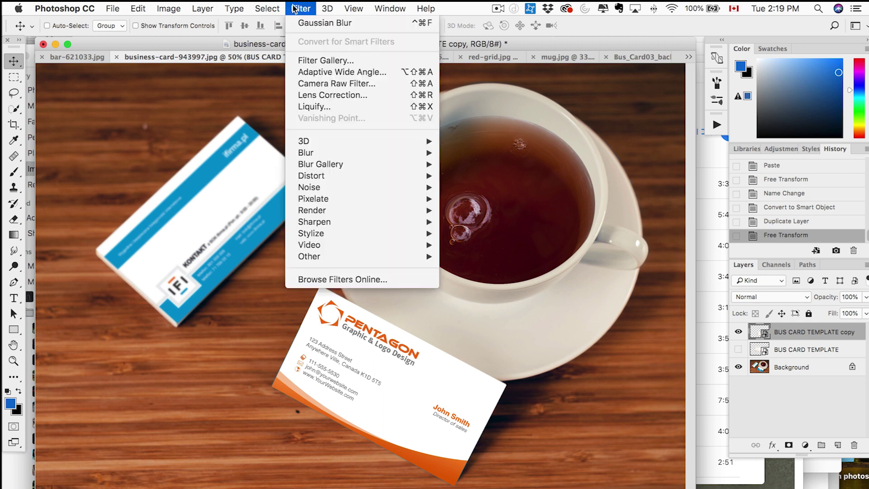
{"action": "mouse_move", "coordinate": [398, 153]}
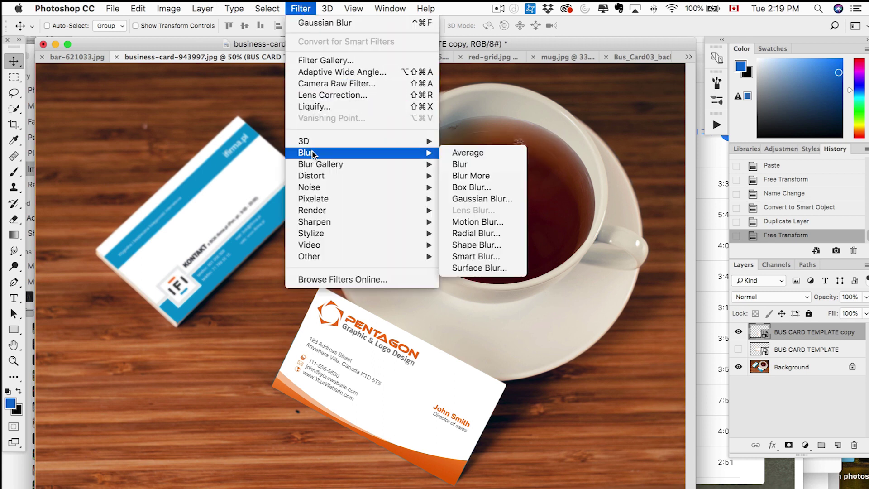
{"action": "left_click", "coordinate": [470, 199]}
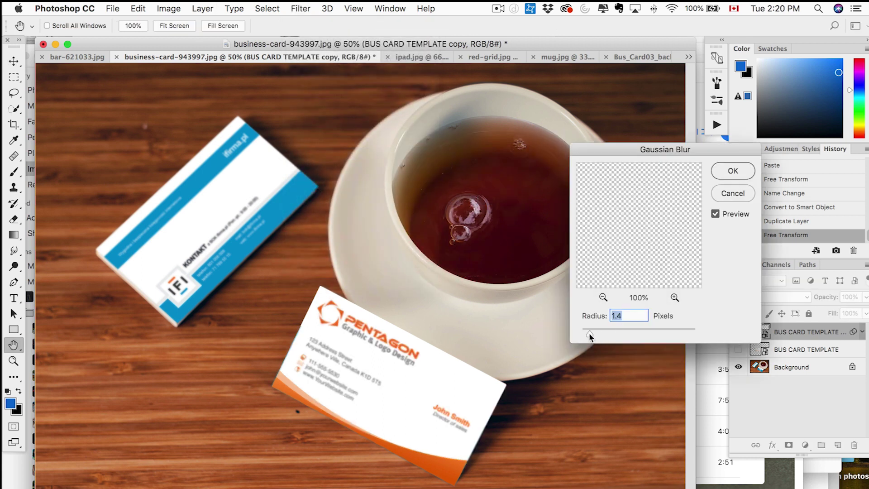
{"action": "left_click_drag", "start_coordinate": [588, 337], "coordinate": [587, 336]}
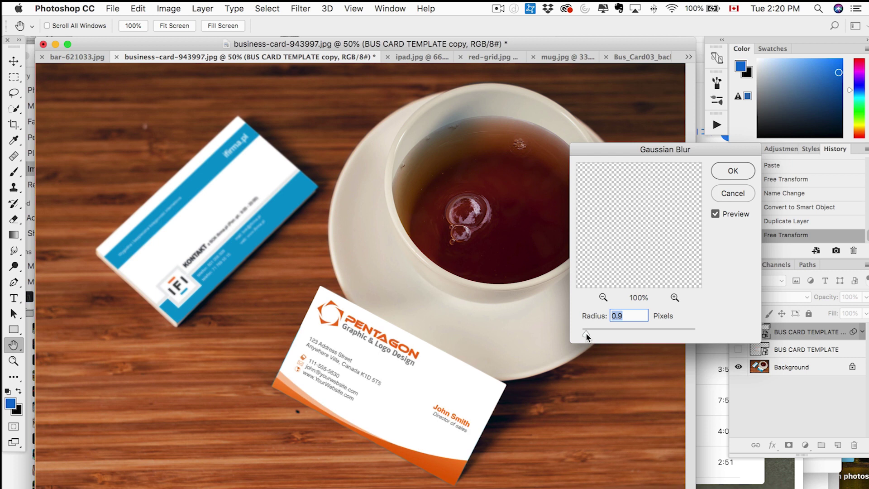
{"action": "left_click", "coordinate": [733, 172]}
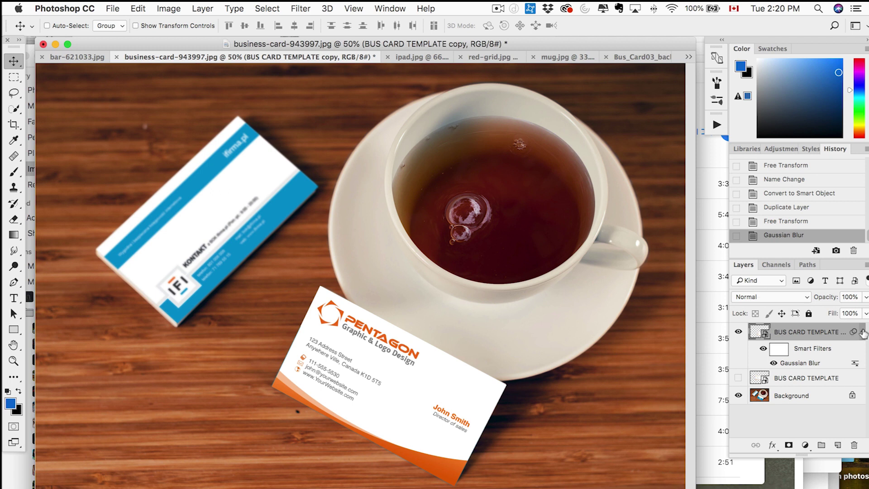
{"action": "left_click", "coordinate": [804, 383]}
Duplicate BUS CARD TEMPLATE as copy 2 and distort its top corner onto the front tilted card.
{"action": "left_click_drag", "start_coordinate": [824, 384], "coordinate": [838, 445]}
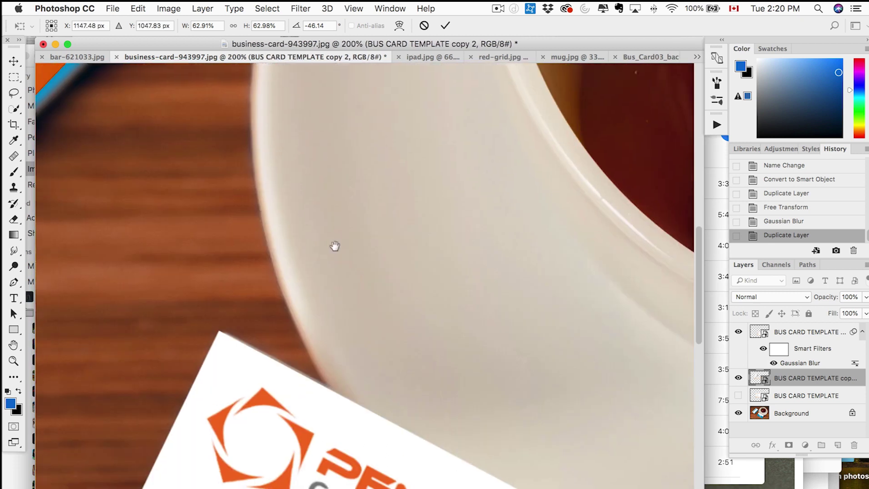
{"action": "scroll", "coordinate": [334, 247], "scroll_direction": "down", "scroll_amount": 5}
{"action": "left_click_drag", "start_coordinate": [339, 254], "coordinate": [333, 383]}
{"action": "scroll", "coordinate": [346, 245], "scroll_direction": "up", "scroll_amount": 5}
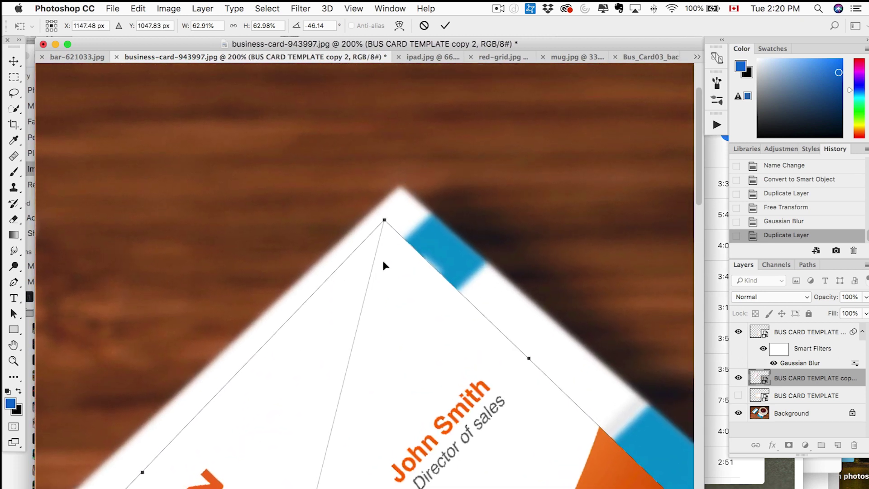
{"action": "right_click", "coordinate": [382, 281]}
{"action": "left_click", "coordinate": [403, 360]}
{"action": "left_click_drag", "start_coordinate": [384, 221], "coordinate": [401, 184]}
Match copy 2's right, bottom and left corners to the front card and commit the distortion.
{"action": "scroll", "coordinate": [428, 265], "scroll_direction": "down", "scroll_amount": 10}
{"action": "scroll", "coordinate": [428, 266], "scroll_direction": "right", "scroll_amount": 15}
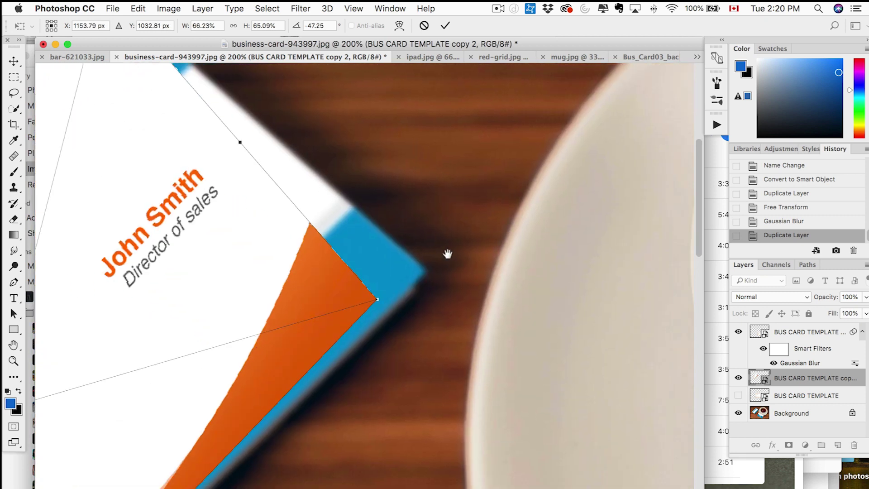
{"action": "left_click_drag", "start_coordinate": [380, 301], "coordinate": [428, 272]}
{"action": "scroll", "coordinate": [277, 395], "scroll_direction": "down", "scroll_amount": 10}
{"action": "scroll", "coordinate": [277, 395], "scroll_direction": "left", "scroll_amount": 10}
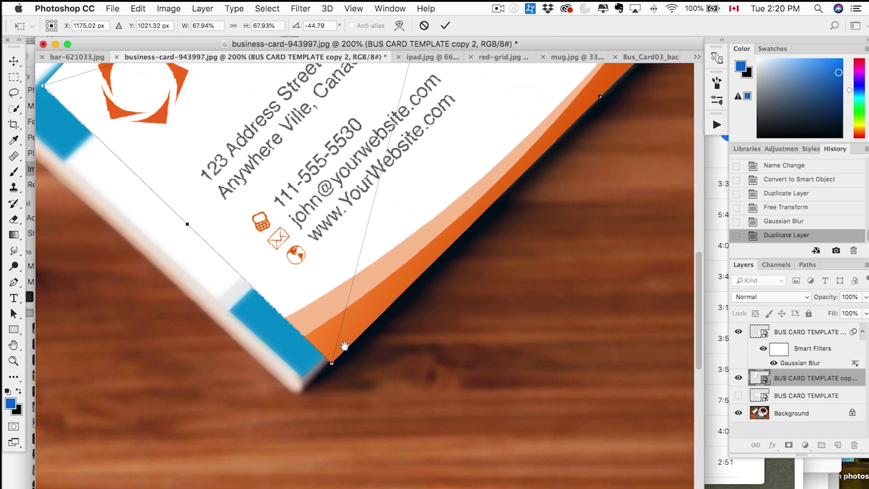
{"action": "left_click_drag", "start_coordinate": [335, 362], "coordinate": [306, 379]}
{"action": "scroll", "coordinate": [275, 290], "scroll_direction": "up", "scroll_amount": 8}
{"action": "scroll", "coordinate": [275, 290], "scroll_direction": "left", "scroll_amount": 10}
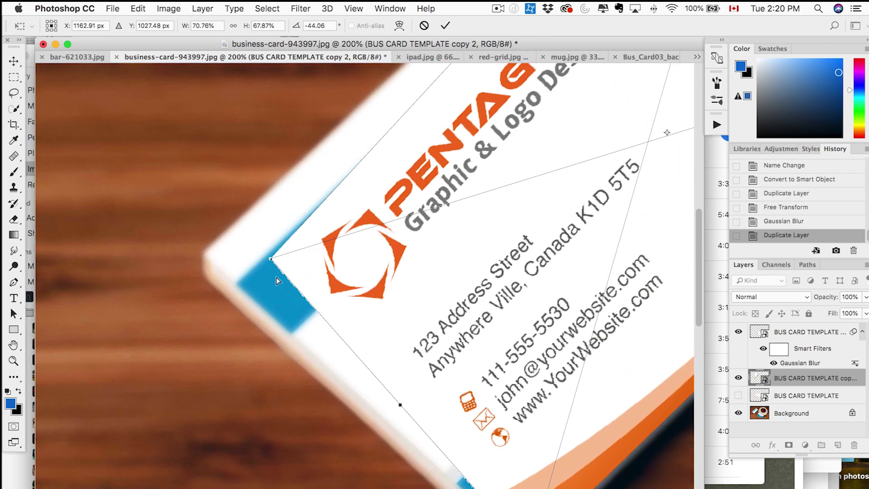
{"action": "left_click_drag", "start_coordinate": [271, 260], "coordinate": [204, 258]}
{"action": "key", "text": "Return"}
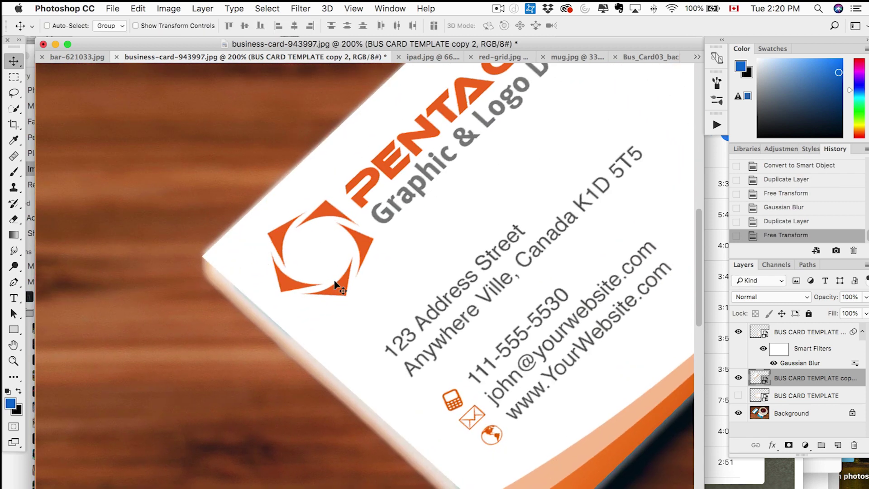
{"action": "key", "text": "super+minus"}
{"action": "key", "text": "super+minus"}
{"action": "key", "text": "super+minus"}
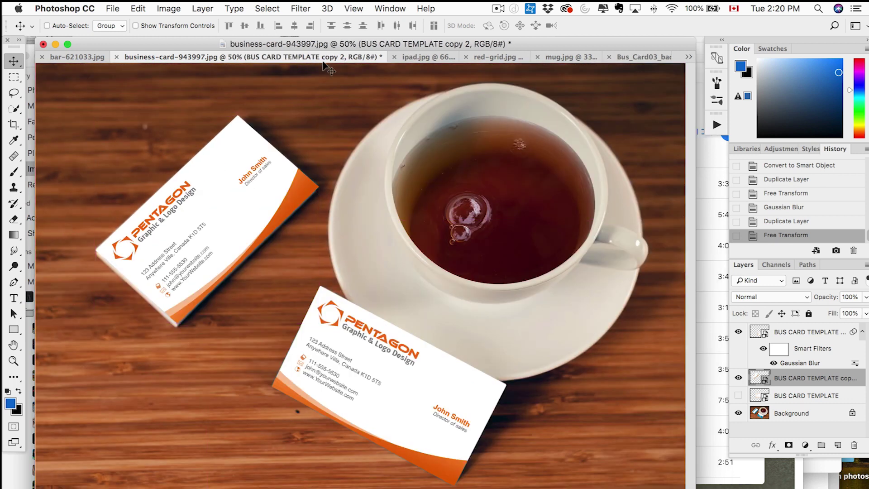
Add a Gaussian Blur smart filter to copy 2, raising the radius slightly.
{"action": "left_click", "coordinate": [301, 8]}
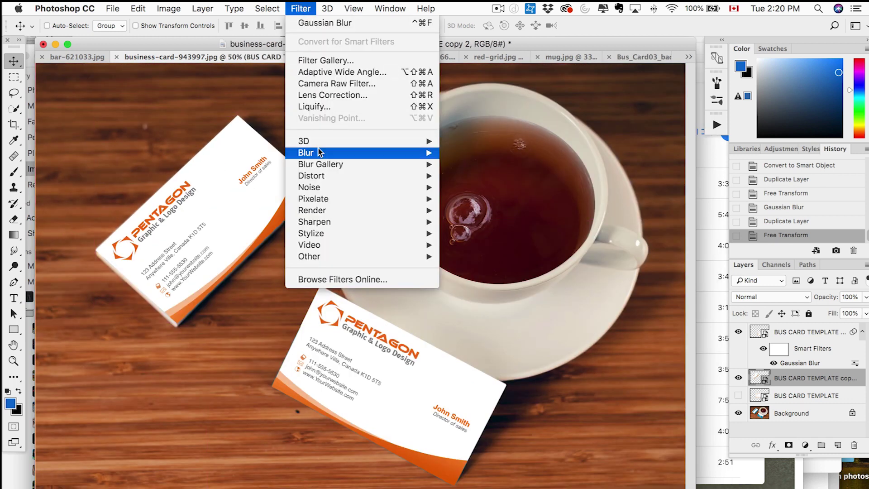
{"action": "mouse_move", "coordinate": [338, 153]}
{"action": "left_click", "coordinate": [475, 198]}
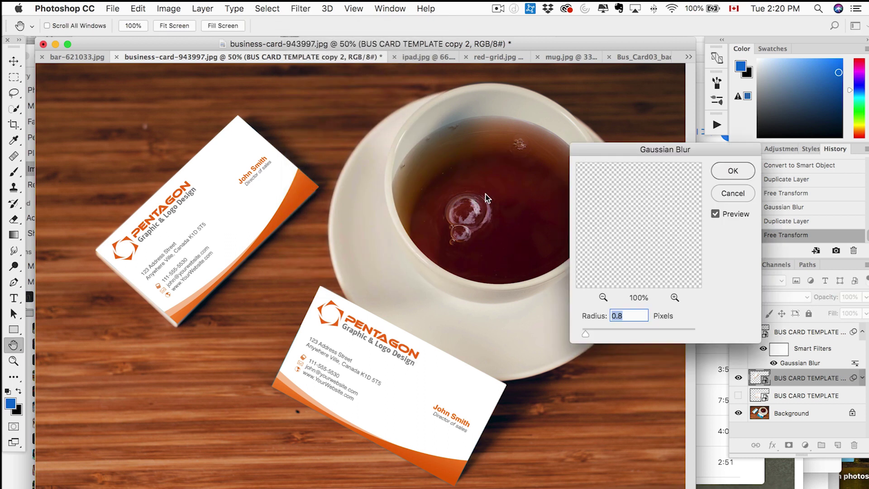
{"action": "left_click_drag", "start_coordinate": [586, 333], "coordinate": [591, 333]}
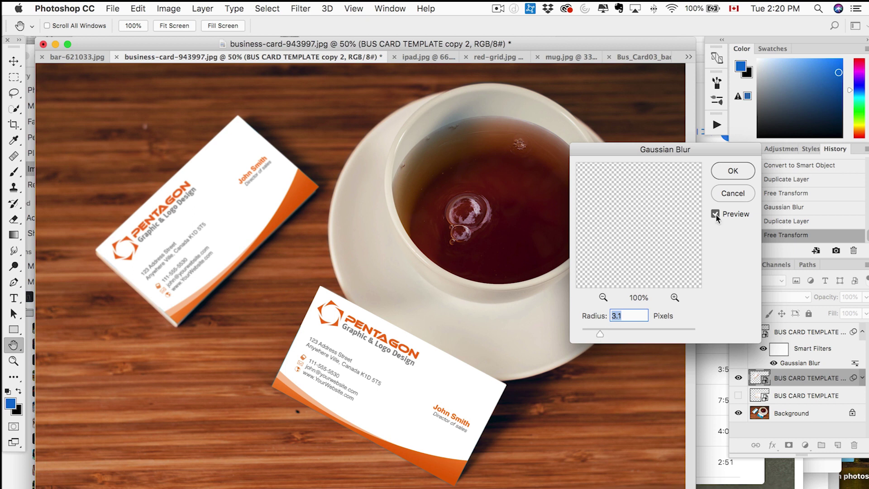
{"action": "left_click", "coordinate": [733, 171]}
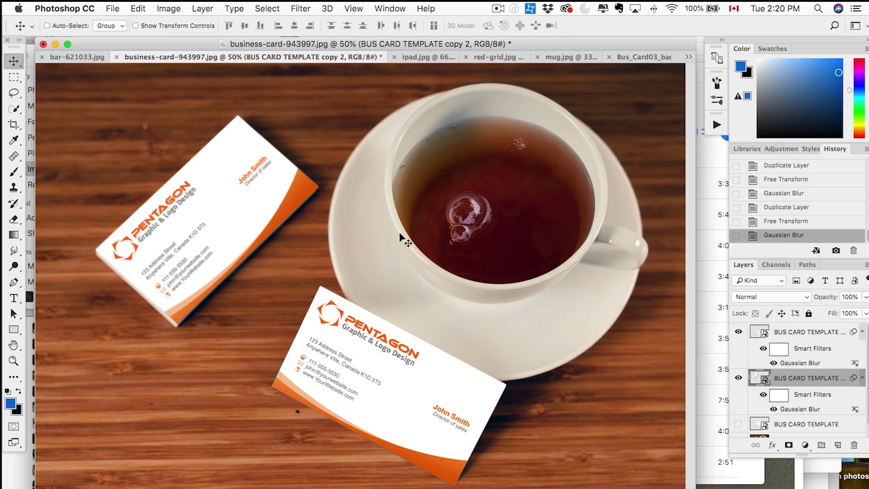
Hide the card layers and add a Hue/Saturation adjustment layer positioned above them.
{"action": "left_click", "coordinate": [862, 333]}
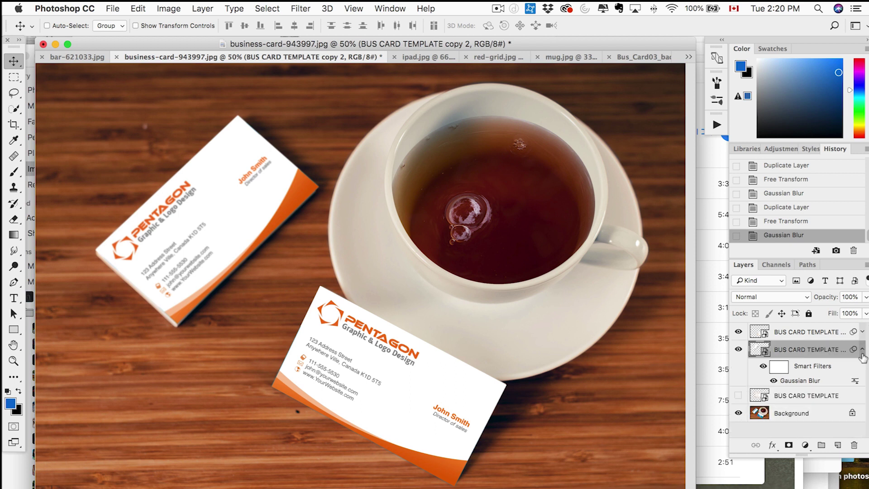
{"action": "left_click", "coordinate": [862, 351]}
{"action": "left_click_drag", "start_coordinate": [739, 333], "coordinate": [738, 349]}
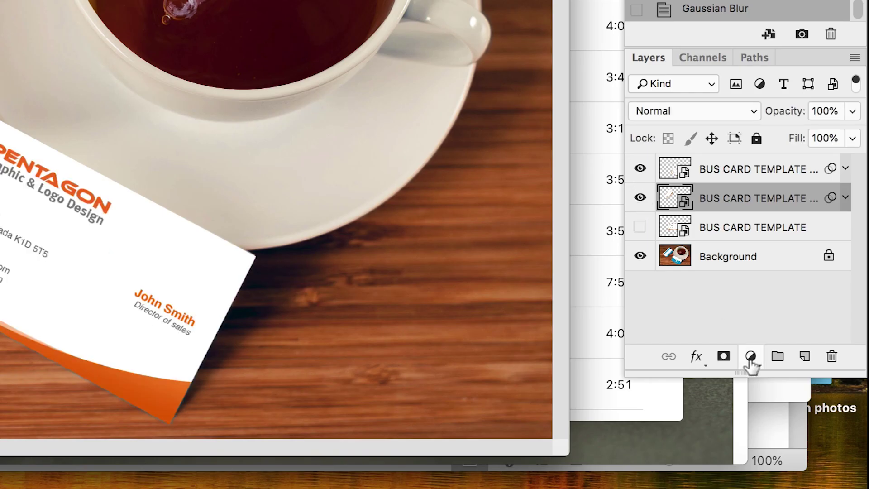
{"action": "left_click", "coordinate": [751, 358]}
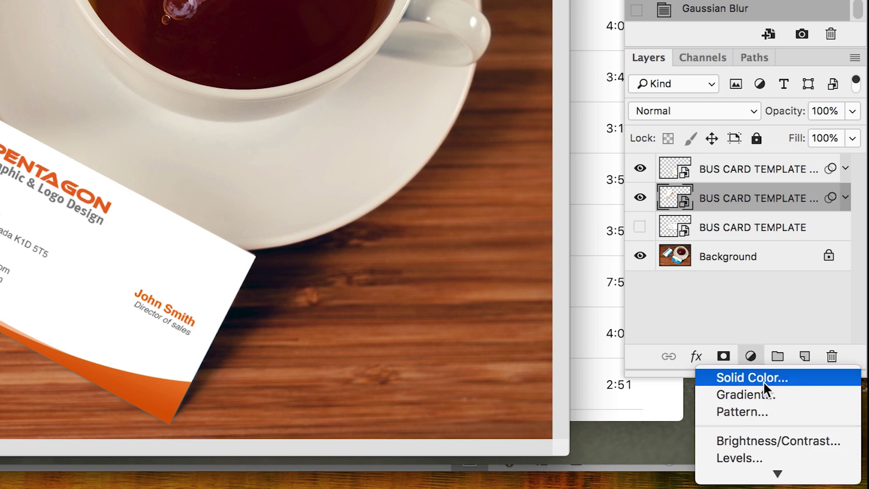
{"action": "mouse_move", "coordinate": [764, 481]}
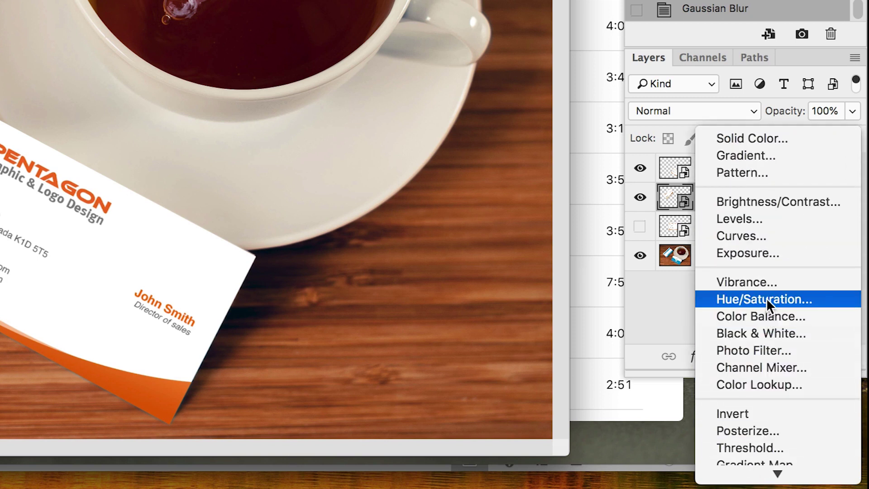
{"action": "left_click", "coordinate": [767, 298]}
{"action": "left_click_drag", "start_coordinate": [562, 0], "coordinate": [416, 0]}
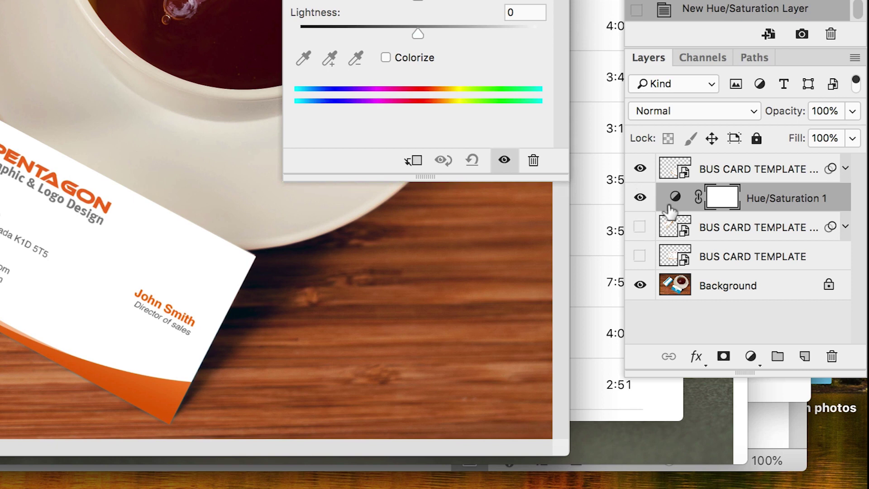
{"action": "left_click", "coordinate": [641, 168]}
{"action": "left_click_drag", "start_coordinate": [822, 347], "coordinate": [800, 335]}
Set Blues and Cyans saturation to -100, then show both Pentagon card layers again.
{"action": "left_click", "coordinate": [573, 174]}
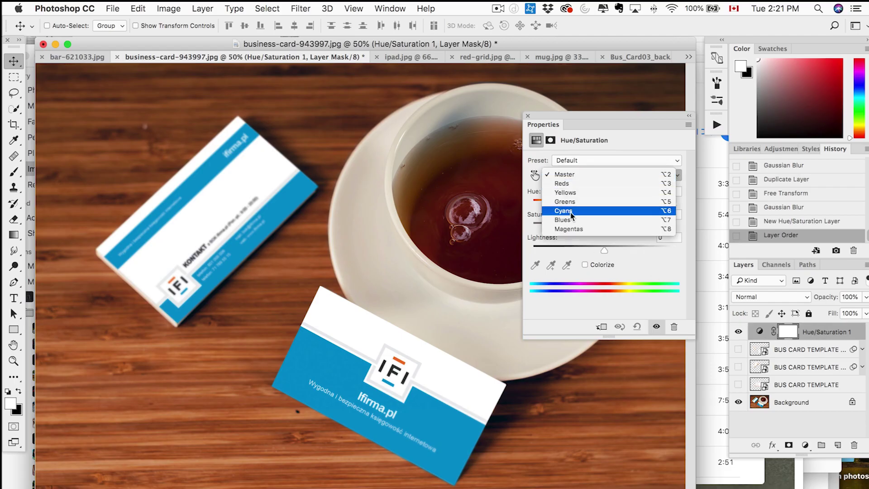
{"action": "left_click", "coordinate": [599, 225]}
{"action": "left_click_drag", "start_coordinate": [599, 227], "coordinate": [530, 222]}
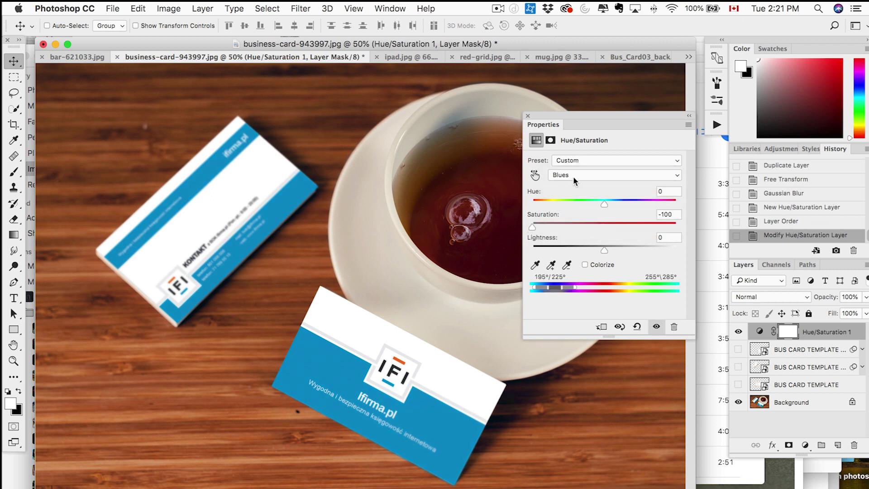
{"action": "left_click", "coordinate": [573, 176]}
{"action": "left_click", "coordinate": [563, 165]}
{"action": "left_click_drag", "start_coordinate": [603, 227], "coordinate": [541, 226]}
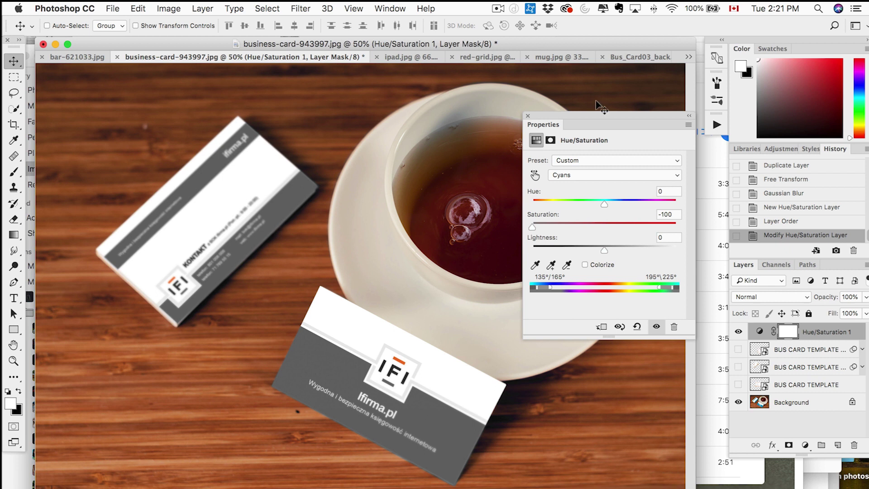
{"action": "left_click", "coordinate": [528, 116]}
{"action": "left_click", "coordinate": [739, 350]}
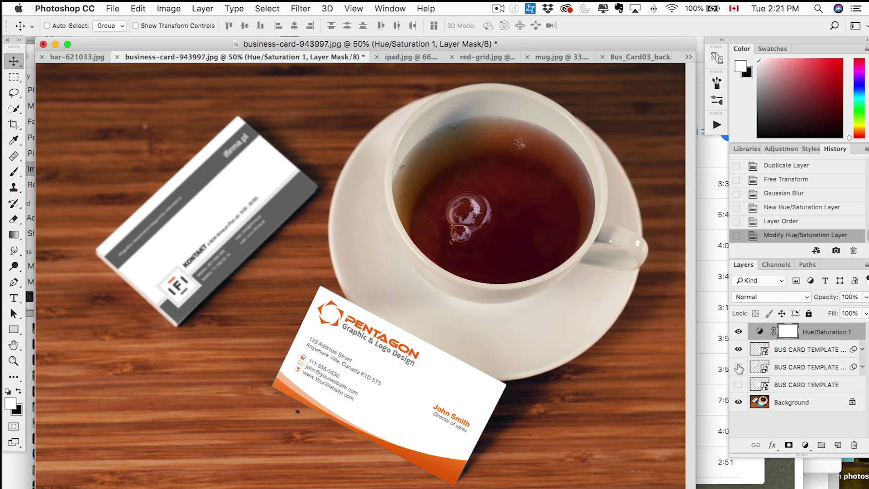
{"action": "left_click", "coordinate": [739, 367]}
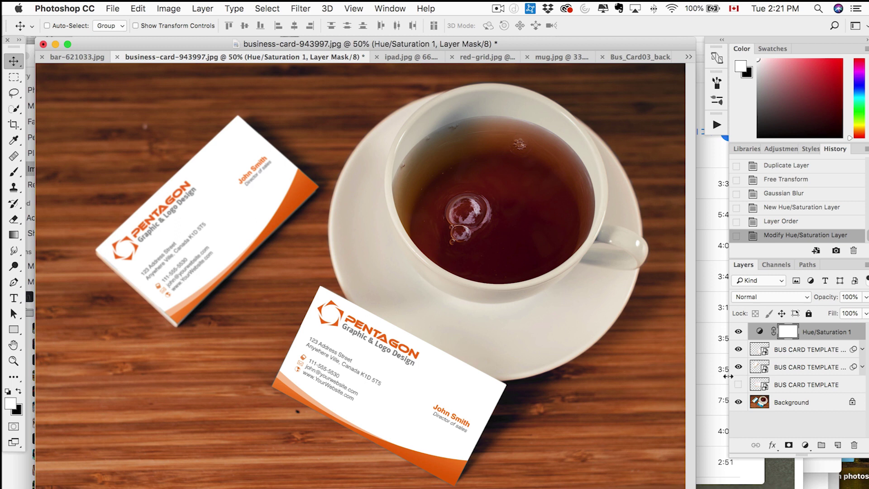
Paste the Green Living design into the BUS CARD TEMPLATE smart object, enlarge it and save.
{"action": "left_click", "coordinate": [758, 389]}
{"action": "double_click", "coordinate": [759, 389]}
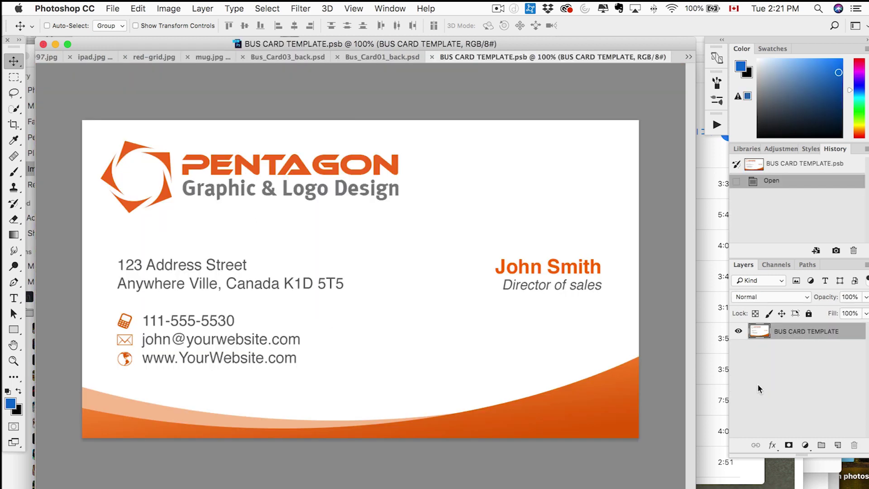
{"action": "key", "text": "super+v"}
{"action": "key", "text": "super+t"}
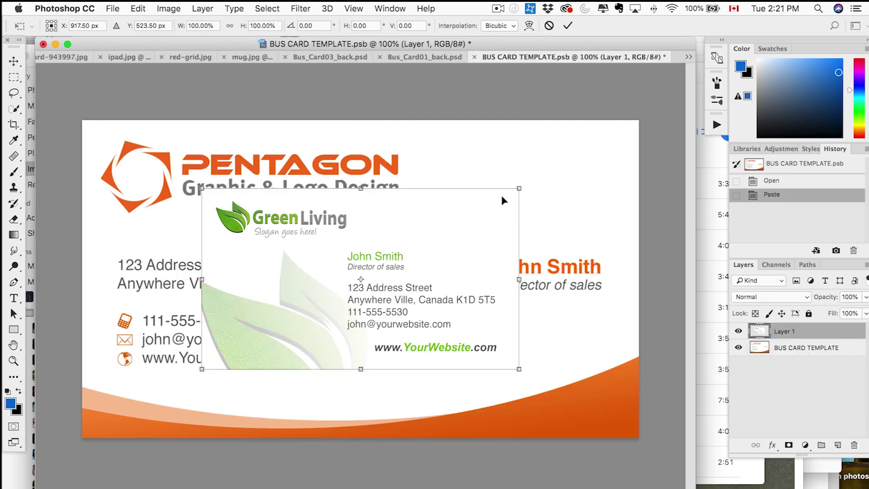
{"action": "left_click_drag", "start_coordinate": [511, 191], "coordinate": [630, 108]}
{"action": "key", "text": "Return"}
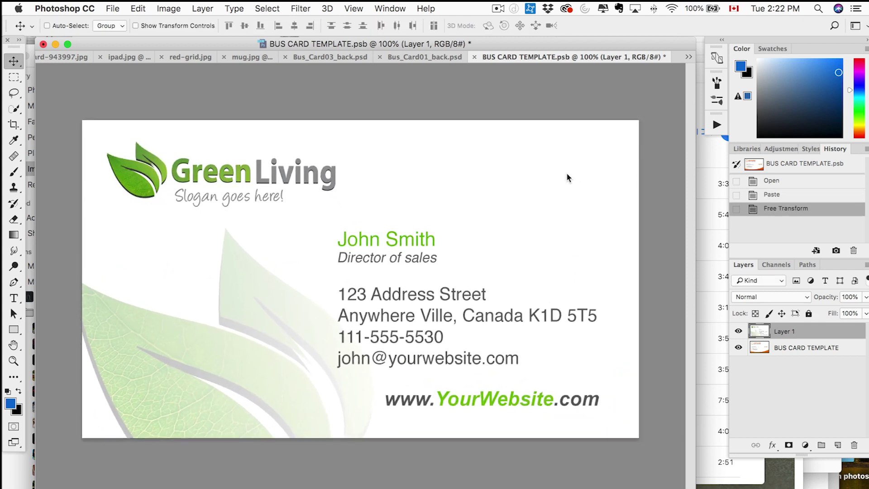
{"action": "key", "text": "super+s"}
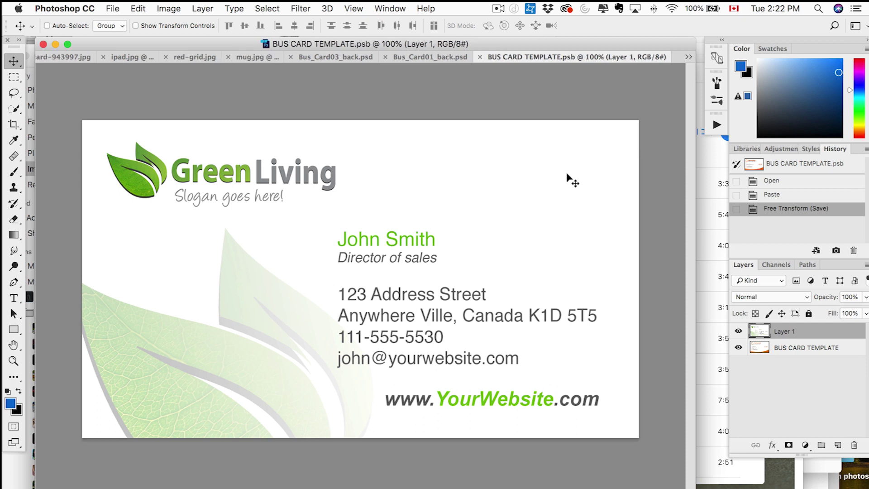
Reopen the card smart object and hide the Green Living layer to restore the Pentagon design.
{"action": "key", "text": "super+w"}
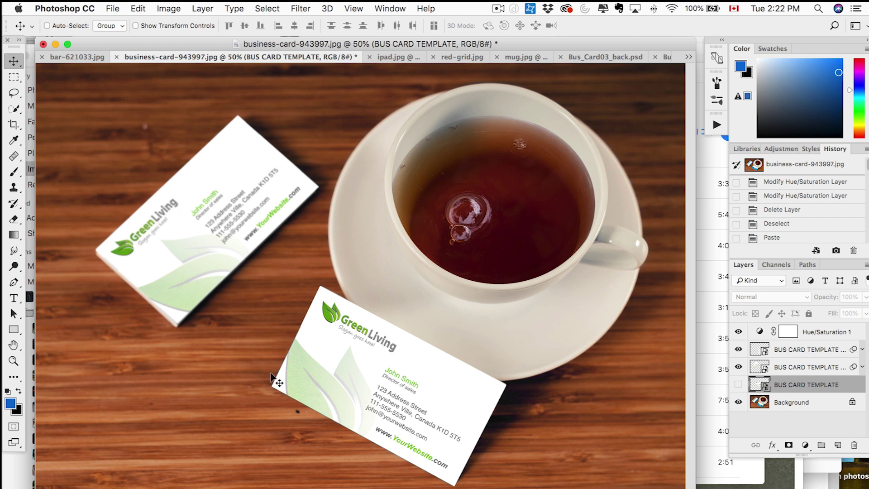
{"action": "double_click", "coordinate": [761, 384]}
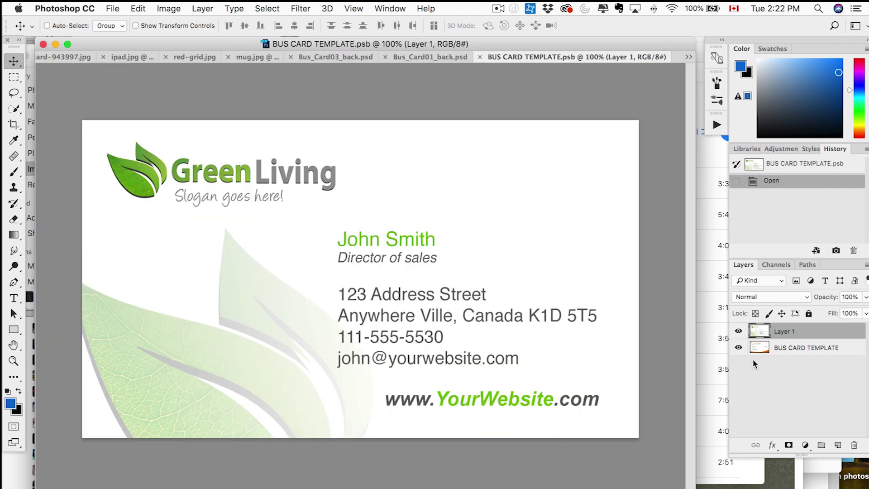
{"action": "left_click", "coordinate": [740, 331]}
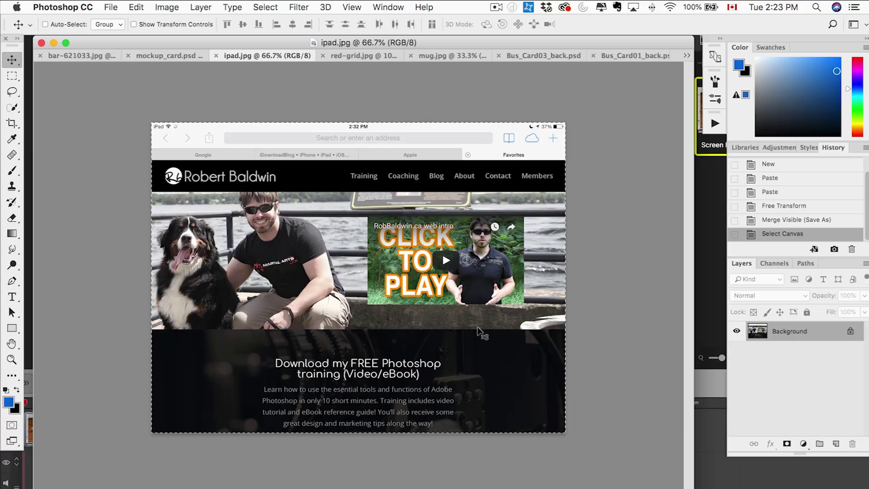
Paste the web screenshot into bar-621033.jpg as smart object SCREENSHOT, duplicate it and hide the original.
{"action": "left_click", "coordinate": [82, 56]}
{"action": "key", "text": "super+v"}
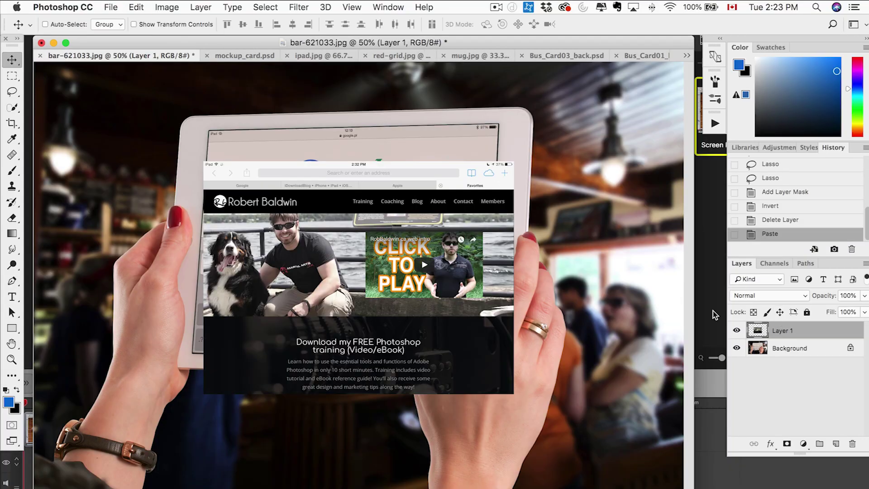
{"action": "right_click", "coordinate": [787, 334]}
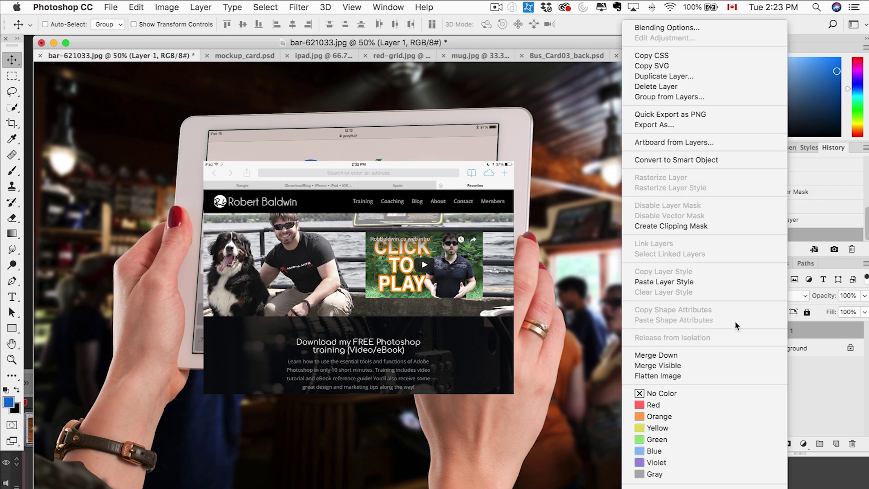
{"action": "left_click", "coordinate": [683, 160]}
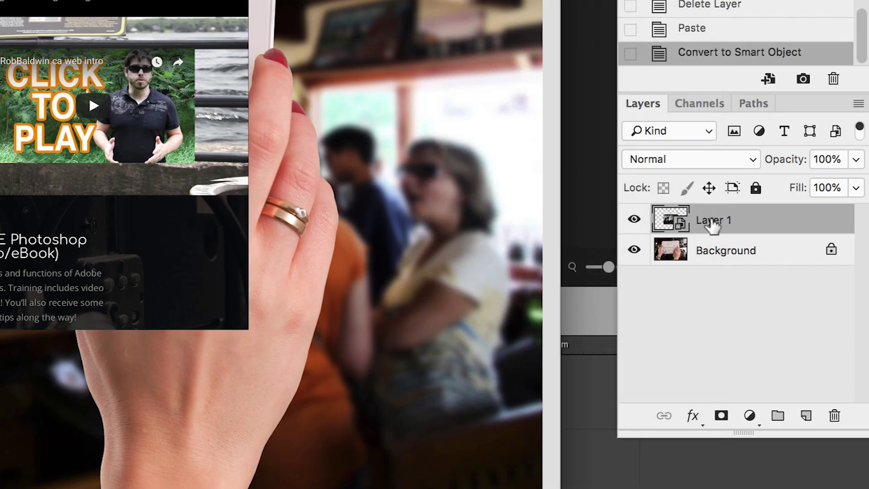
{"action": "double_click", "coordinate": [711, 221]}
{"action": "type", "text": "SCREENSHOT"}
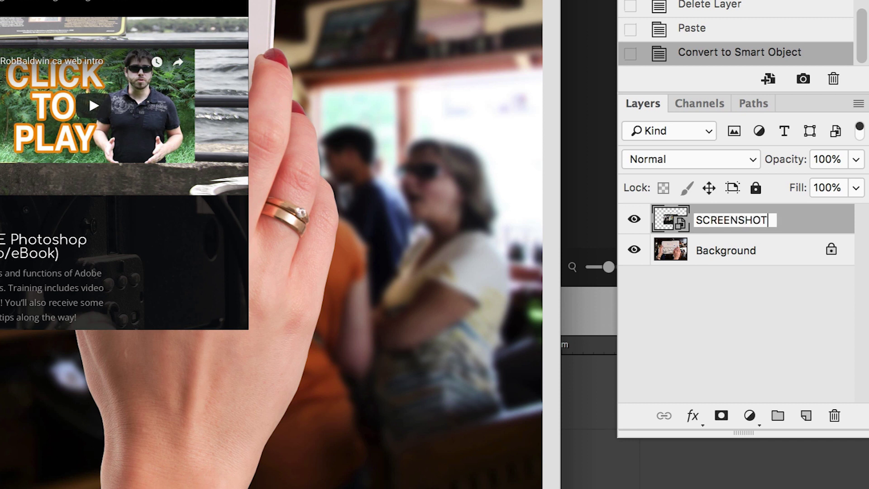
{"action": "key", "text": "Return"}
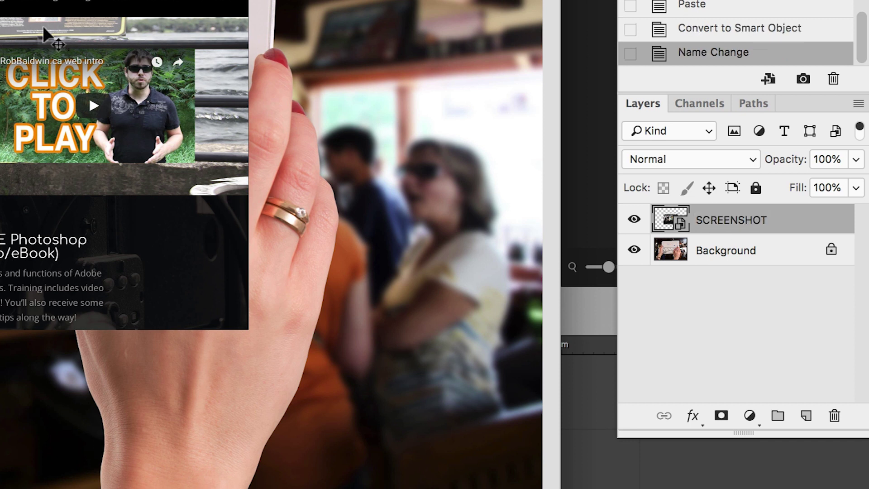
{"action": "left_click_drag", "start_coordinate": [720, 225], "coordinate": [807, 415]}
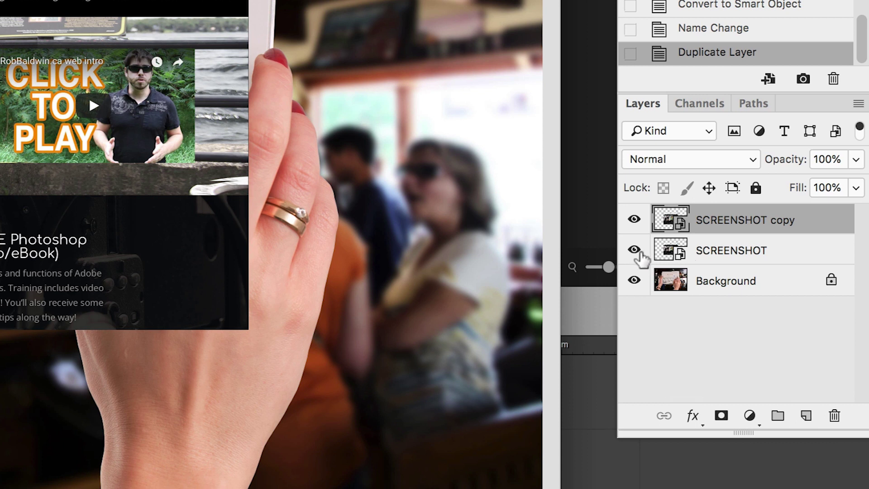
{"action": "left_click", "coordinate": [635, 250]}
Distort the SCREENSHOT copy's top-left and top-right corners onto the iPad screen corners.
{"action": "key", "text": "super+t"}
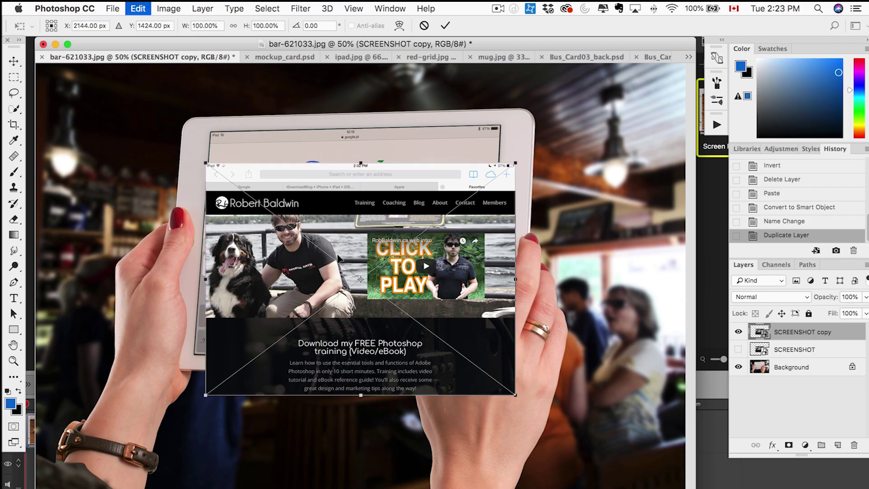
{"action": "key", "text": "super+plus"}
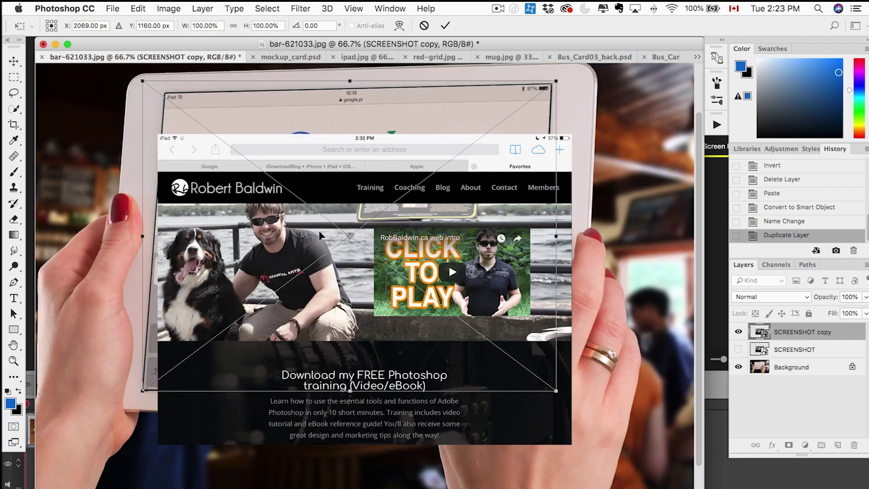
{"action": "key", "text": "super+plus"}
{"action": "key", "text": "super+plus"}
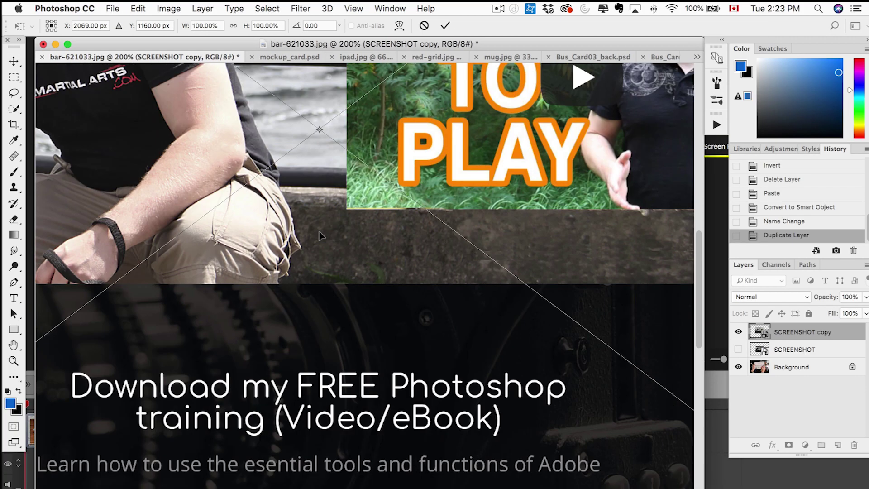
{"action": "left_click_drag", "start_coordinate": [319, 231], "coordinate": [397, 307]}
{"action": "right_click", "coordinate": [371, 249]}
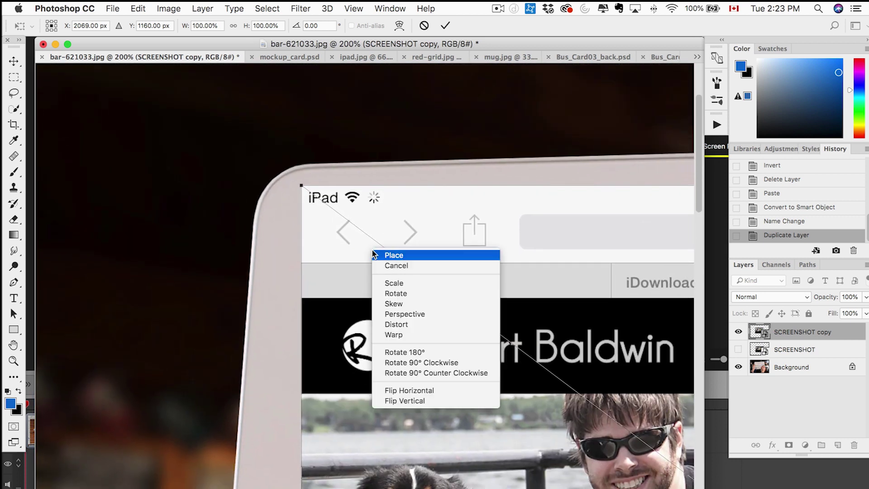
{"action": "left_click", "coordinate": [406, 324]}
{"action": "left_click_drag", "start_coordinate": [301, 186], "coordinate": [369, 223]}
{"action": "scroll", "coordinate": [363, 227], "scroll_direction": "right", "scroll_amount": 15}
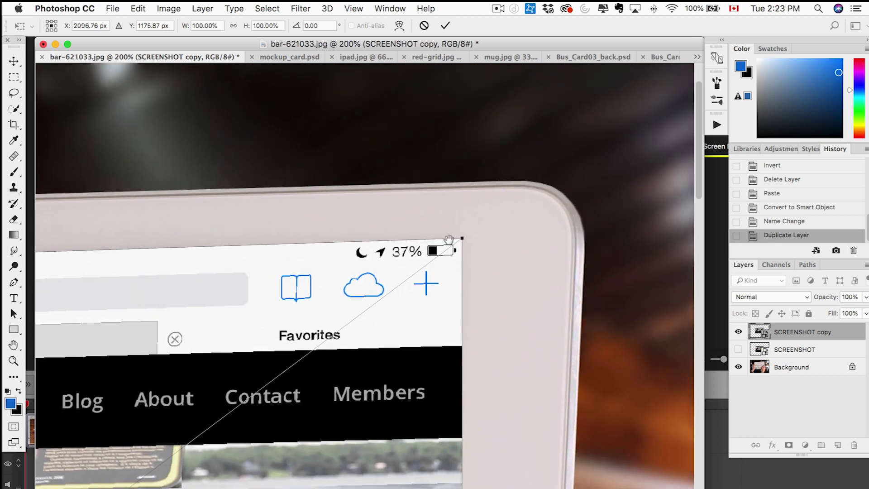
{"action": "left_click_drag", "start_coordinate": [461, 238], "coordinate": [446, 249]}
Fit the bottom-left and bottom-right corners to the iPad screen and commit the distortion.
{"action": "scroll", "coordinate": [420, 146], "scroll_direction": "down", "scroll_amount": 15}
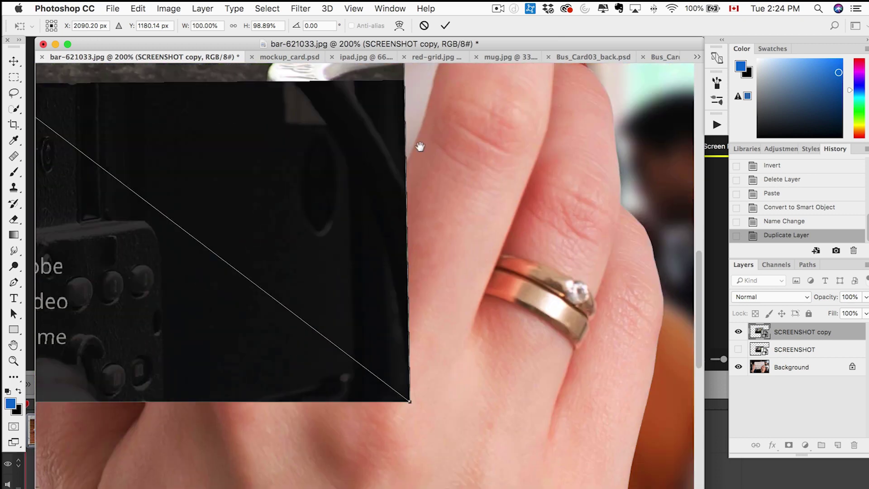
{"action": "scroll", "coordinate": [420, 146], "scroll_direction": "left", "scroll_amount": 20}
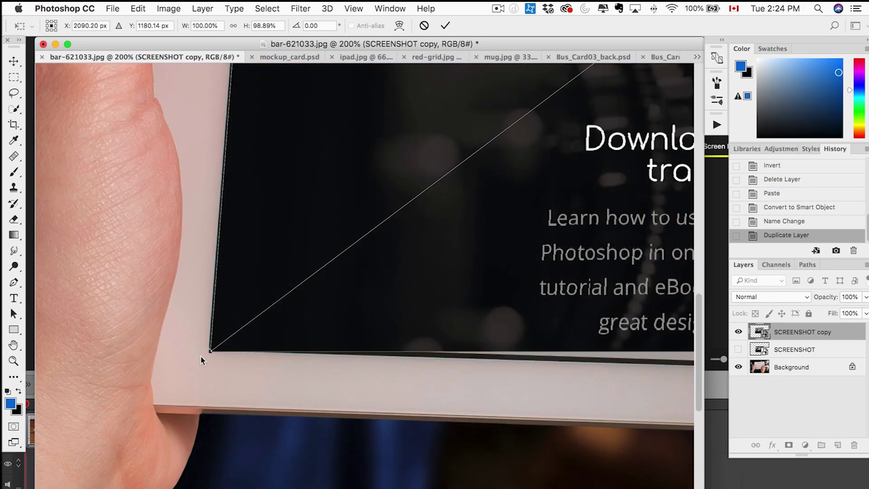
{"action": "mouse_move", "coordinate": [216, 351]}
{"action": "left_mouse_down"}
{"action": "mouse_move", "coordinate": [222, 345]}
{"action": "mouse_move", "coordinate": [214, 350]}
{"action": "left_mouse_up"}
{"action": "scroll", "coordinate": [491, 278], "scroll_direction": "right", "scroll_amount": 20}
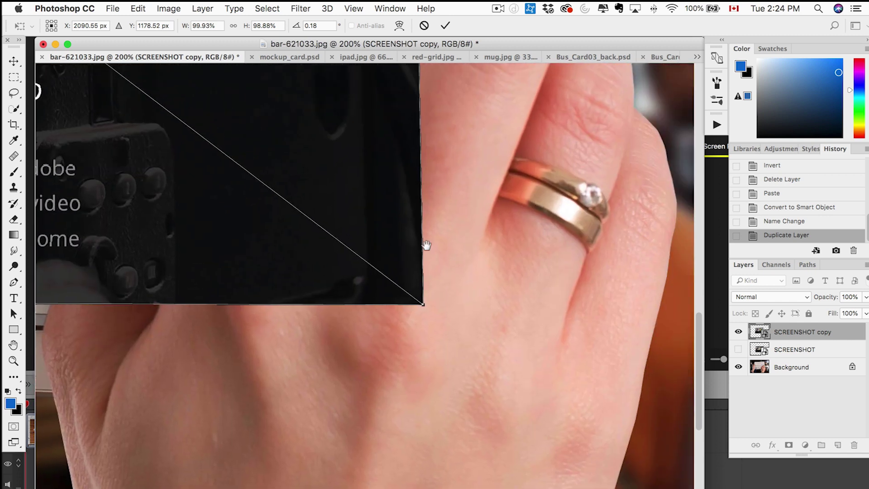
{"action": "left_click_drag", "start_coordinate": [412, 281], "coordinate": [572, 325]}
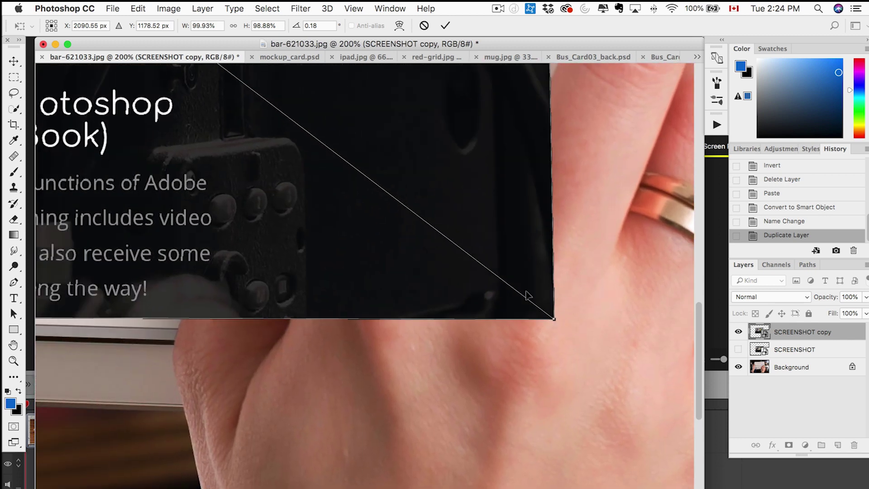
{"action": "key", "text": "super+minus"}
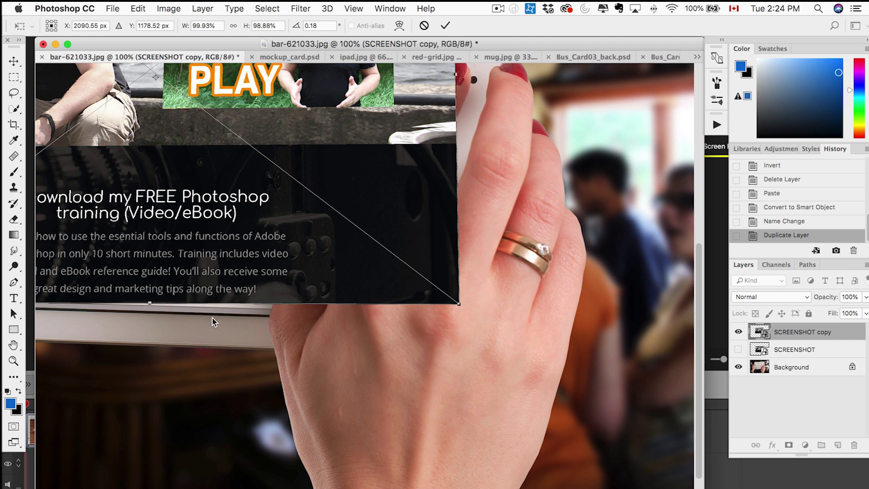
{"action": "left_click_drag", "start_coordinate": [459, 307], "coordinate": [430, 324]}
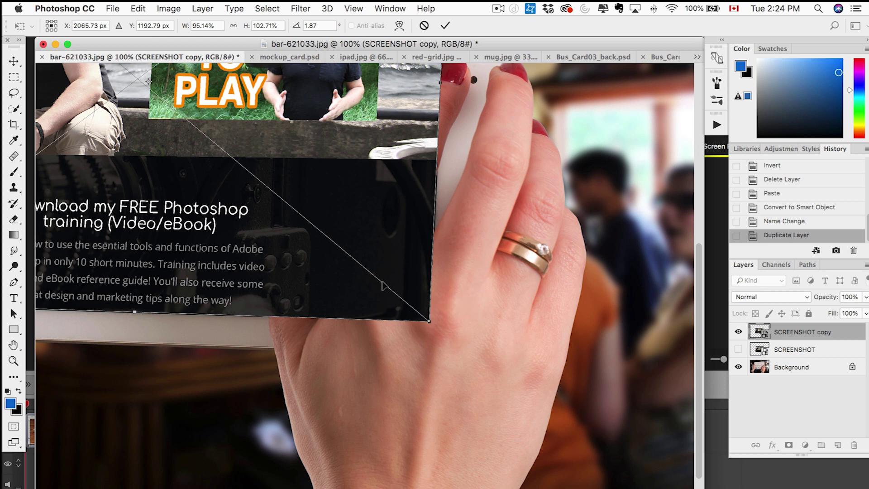
{"action": "key", "text": "Return"}
{"action": "key", "text": "super+minus"}
{"action": "key", "text": "super+minus"}
Hide SCREENSHOT copy and trace the right hand's fingers on Background with the Magnetic Lasso.
{"action": "key", "text": "super"}
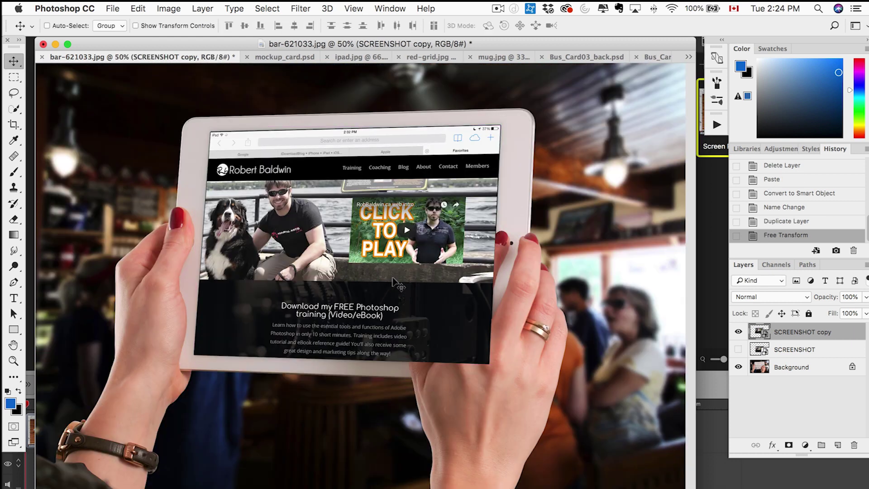
{"action": "left_click", "coordinate": [740, 335]}
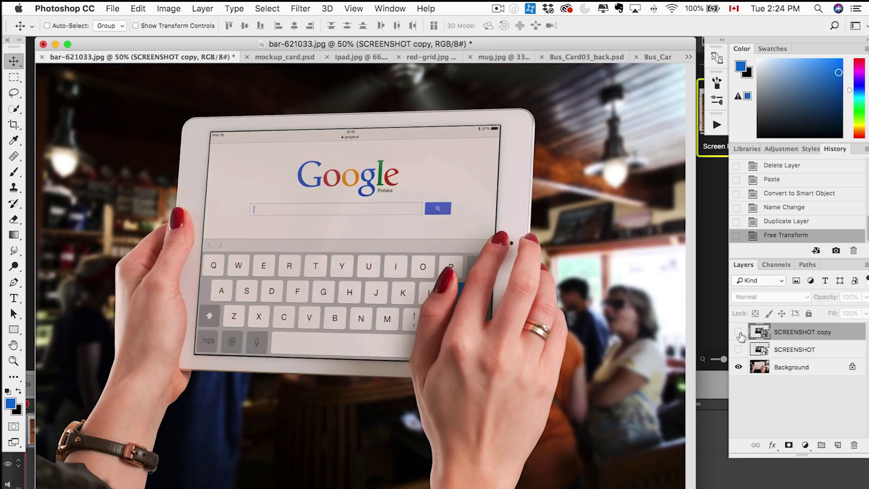
{"action": "left_click", "coordinate": [789, 367]}
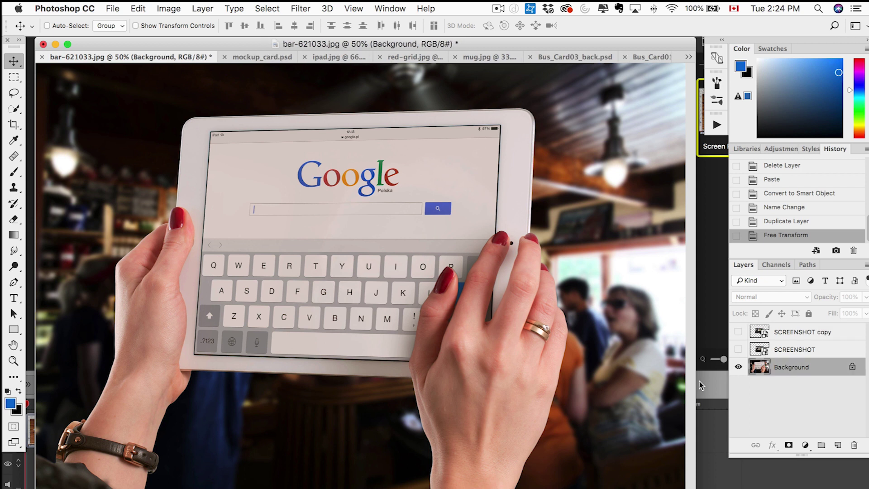
{"action": "left_click", "coordinate": [14, 93]}
{"action": "right_click", "coordinate": [13, 95]}
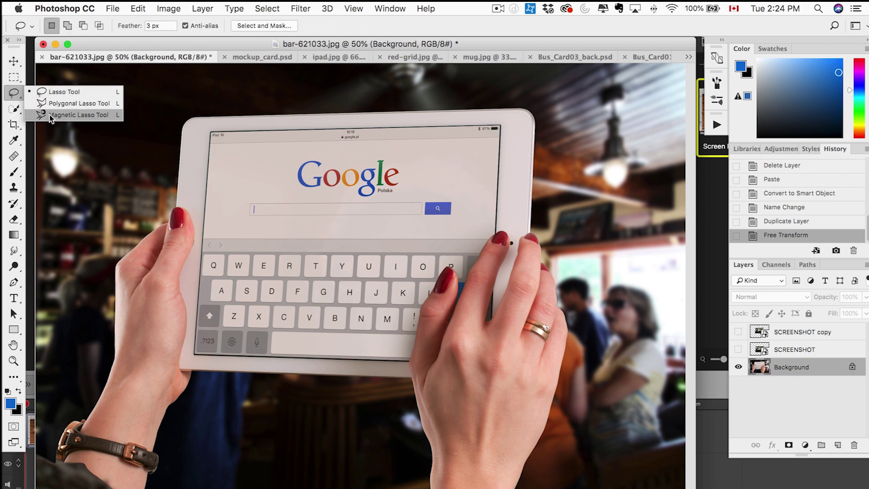
{"action": "left_click", "coordinate": [50, 115]}
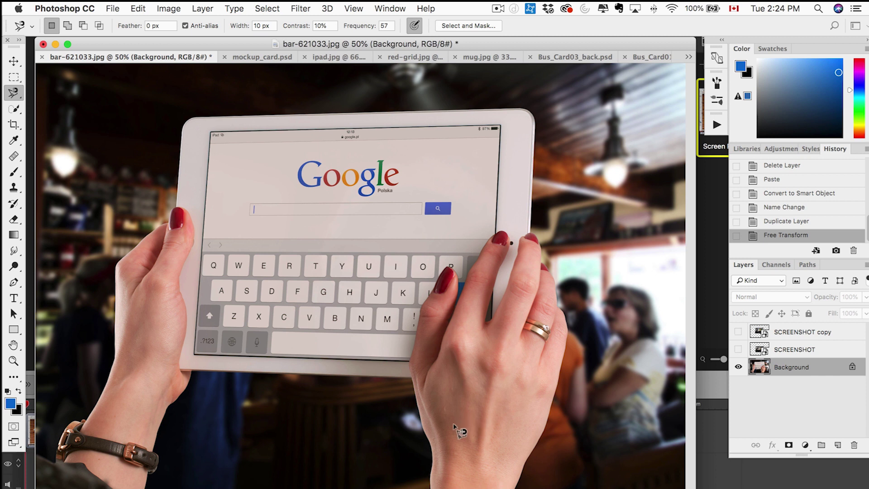
{"action": "left_click", "coordinate": [430, 444]}
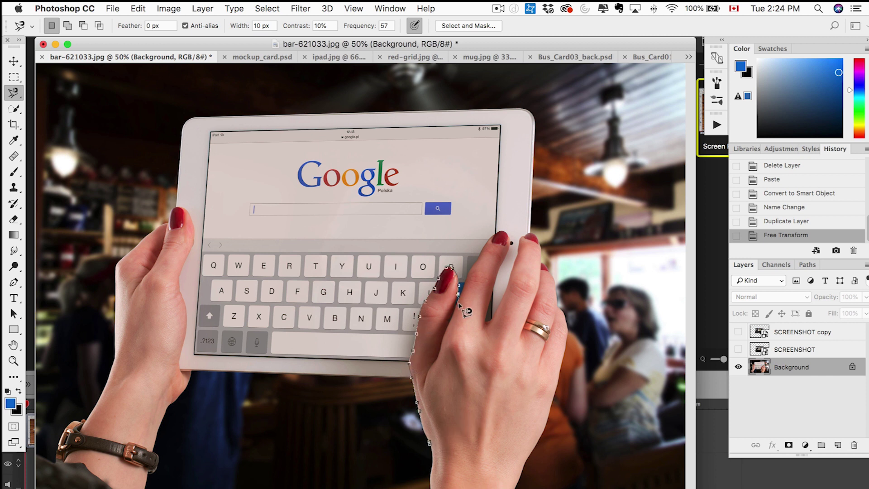
{"action": "double_click", "coordinate": [511, 307]}
Add the fingertip, lower finger area and middle-finger gap to the selection with the Lasso.
{"action": "scroll", "coordinate": [498, 299], "scroll_direction": "up", "scroll_amount": 4}
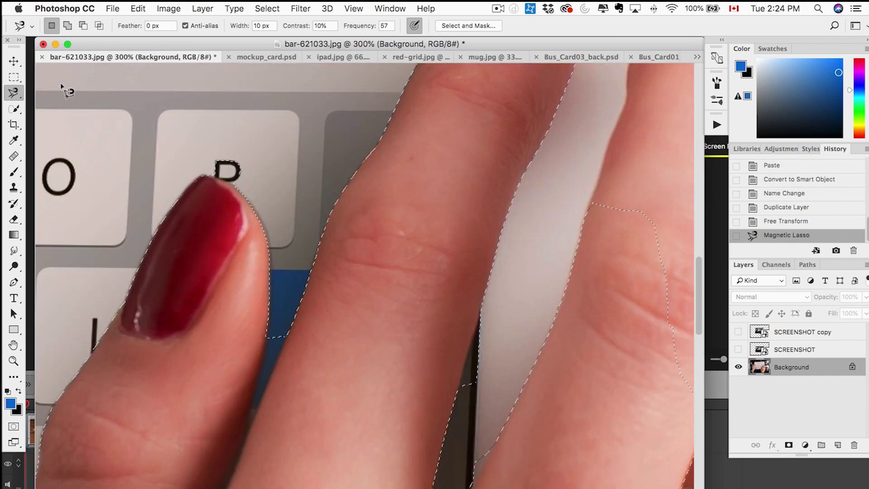
{"action": "right_click", "coordinate": [14, 93]}
{"action": "left_click", "coordinate": [50, 93]}
{"action": "left_click_drag", "start_coordinate": [262, 151], "coordinate": [226, 181]}
{"action": "mouse_move", "coordinate": [269, 337]}
{"action": "left_mouse_down"}
{"action": "mouse_move", "coordinate": [290, 376]}
{"action": "mouse_move", "coordinate": [253, 410]}
{"action": "left_mouse_up"}
{"action": "left_click_drag", "start_coordinate": [478, 317], "coordinate": [492, 453]}
Feather the finger selection by 3 px, then show and select SCREENSHOT copy.
{"action": "key", "text": "shift+F6"}
{"action": "key", "text": "Return"}
{"action": "scroll", "coordinate": [493, 455], "scroll_direction": "down", "scroll_amount": 5}
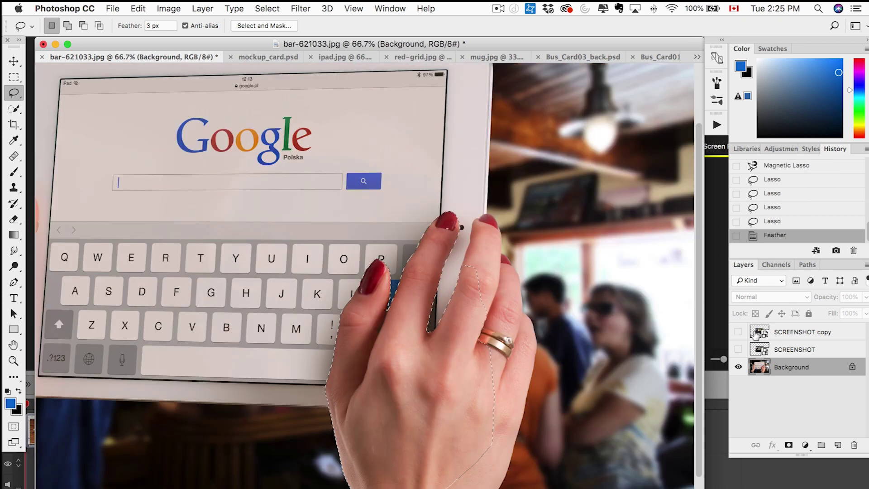
{"action": "left_click", "coordinate": [739, 332]}
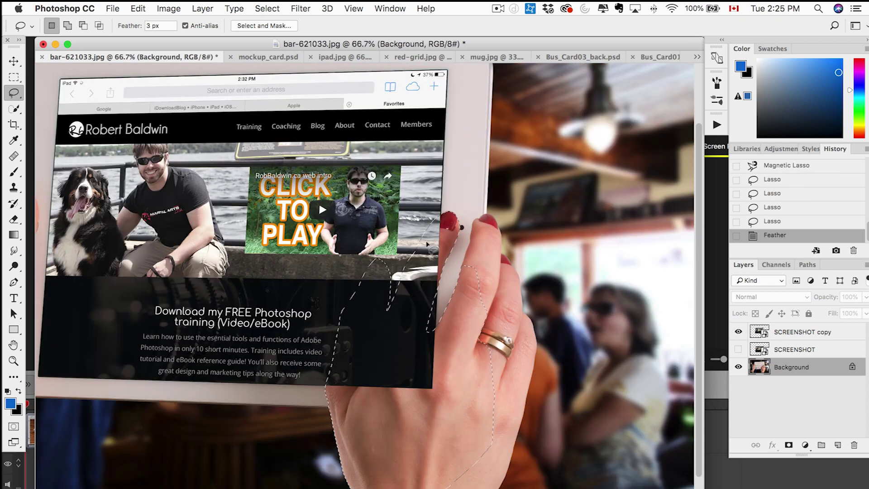
{"action": "left_click", "coordinate": [791, 335]}
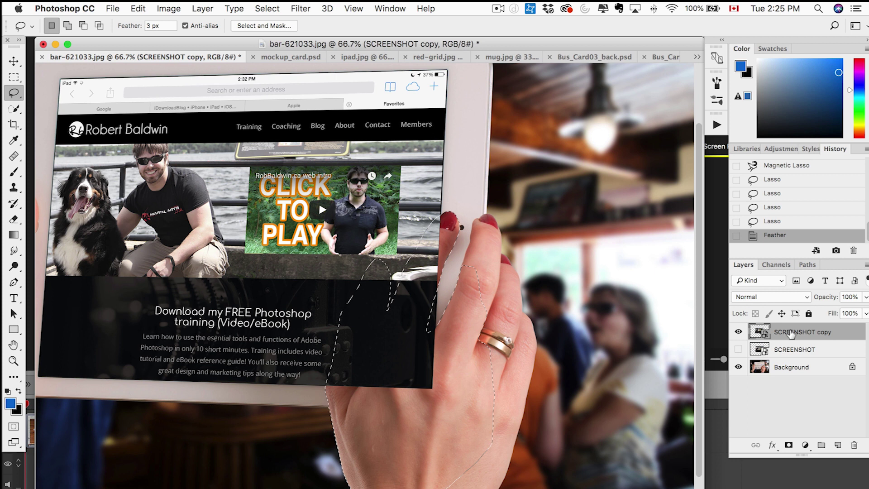
Add a layer mask to SCREENSHOT copy from the finger selection and invert it.
{"action": "left_click", "coordinate": [789, 445]}
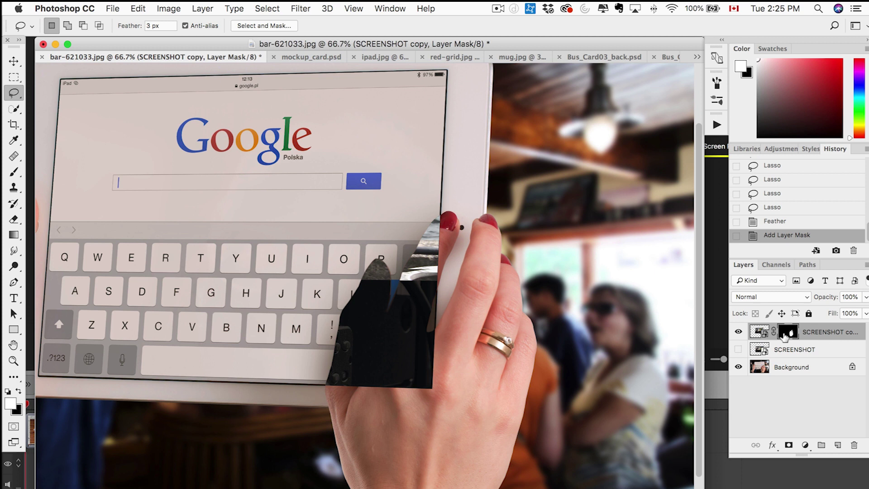
{"action": "key", "text": "super+i"}
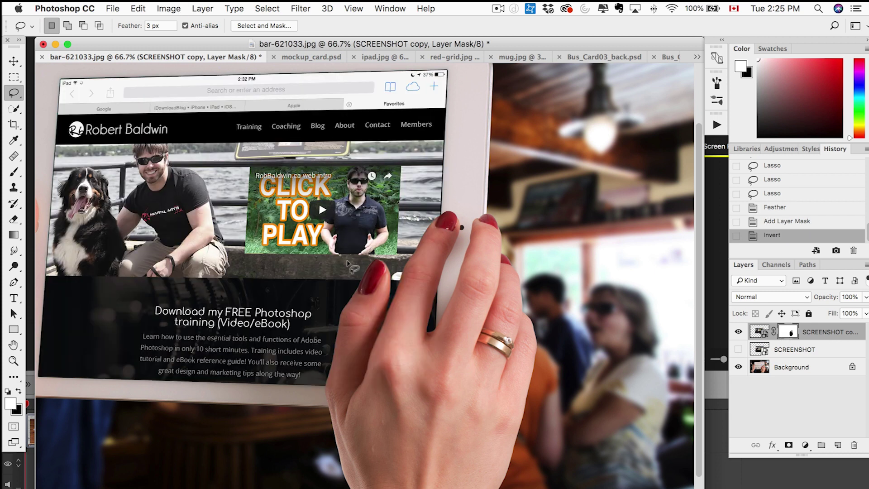
{"action": "scroll", "coordinate": [349, 265], "scroll_direction": "left", "scroll_amount": 5}
{"action": "key", "text": "super+minus"}
{"action": "key", "text": "super+equal"}
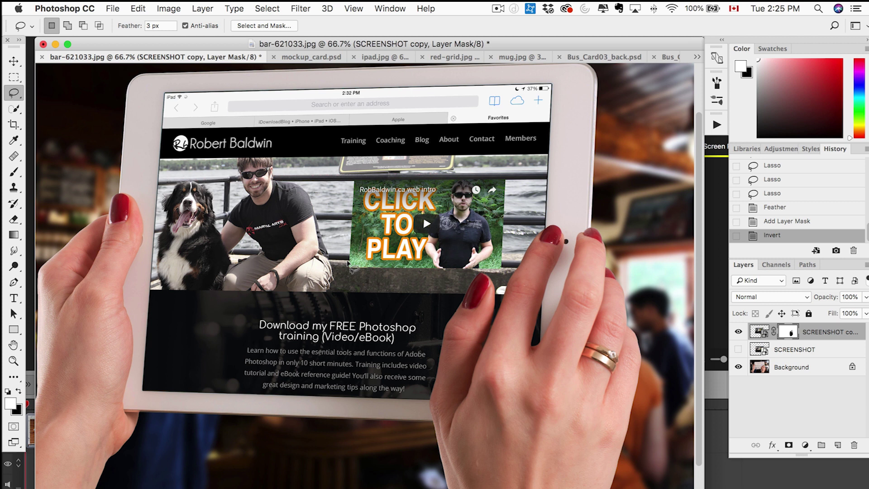
{"action": "scroll", "coordinate": [354, 269], "scroll_direction": "up", "scroll_amount": 5}
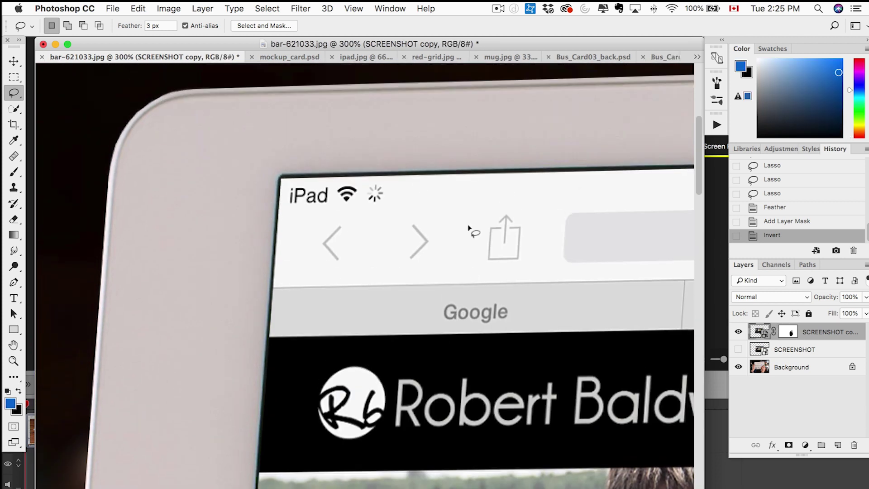
Toggle the screenshot's visibility and zoom between 50% and 200% to check the mask edges.
{"action": "left_click", "coordinate": [738, 332]}
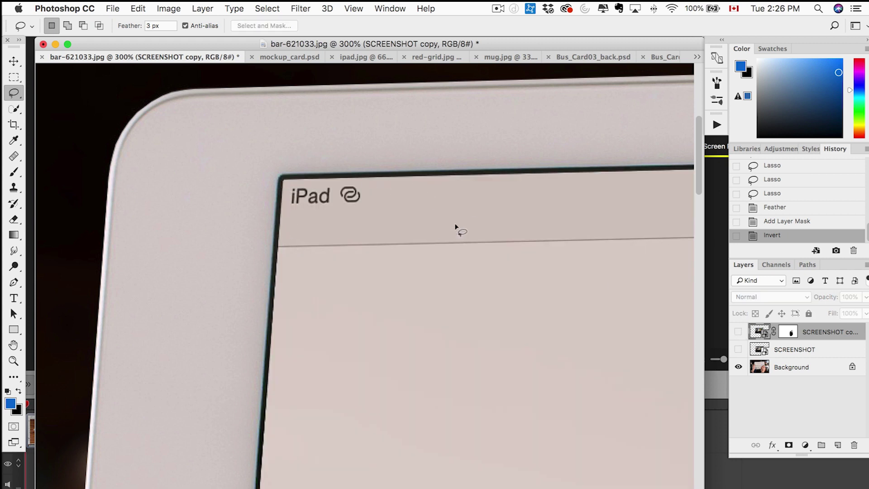
{"action": "key", "text": "super+0"}
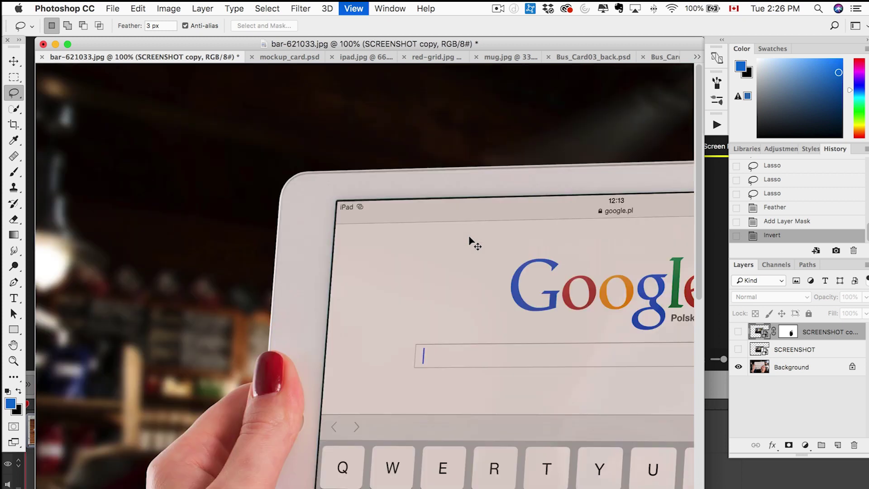
{"action": "scroll", "coordinate": [470, 239], "scroll_direction": "right", "scroll_amount": 3}
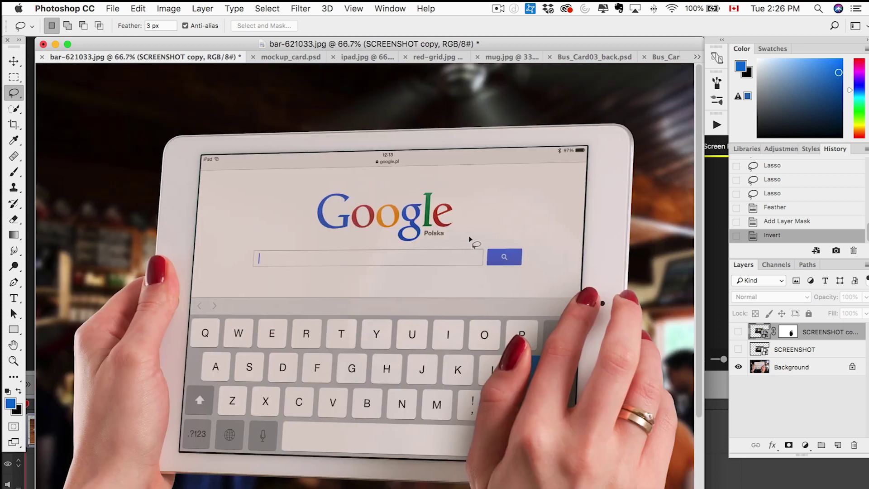
{"action": "key", "text": "super+minus"}
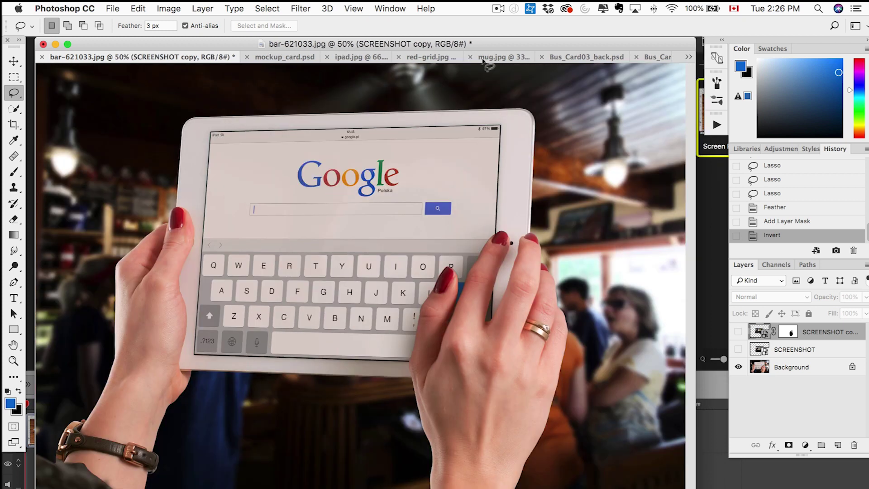
{"action": "left_click", "coordinate": [739, 332]}
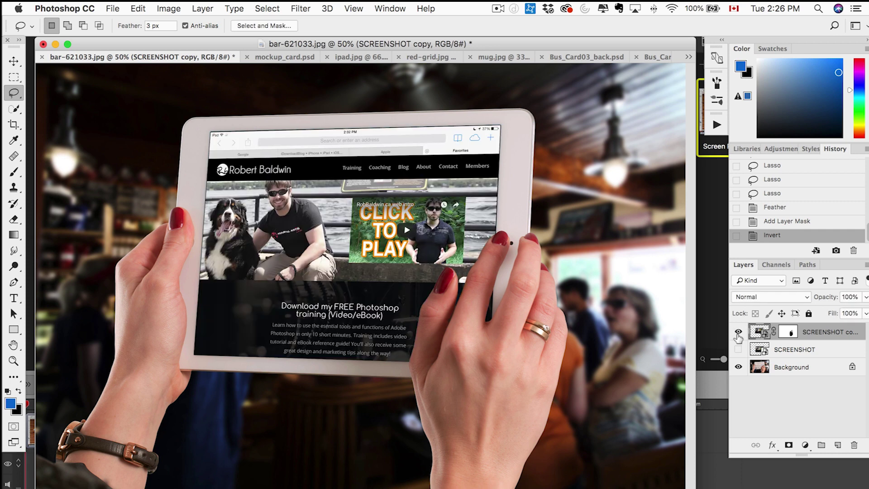
{"action": "key", "text": "super+plus"}
{"action": "key", "text": "super+plus"}
{"action": "key", "text": "super+plus"}
{"action": "scroll", "coordinate": [333, 200], "scroll_direction": "up", "scroll_amount": 10}
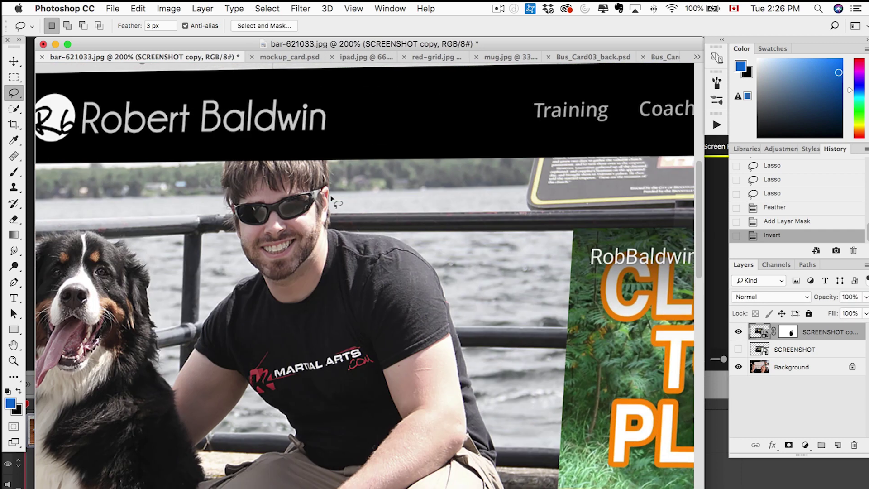
{"action": "scroll", "coordinate": [333, 200], "scroll_direction": "up", "scroll_amount": 3}
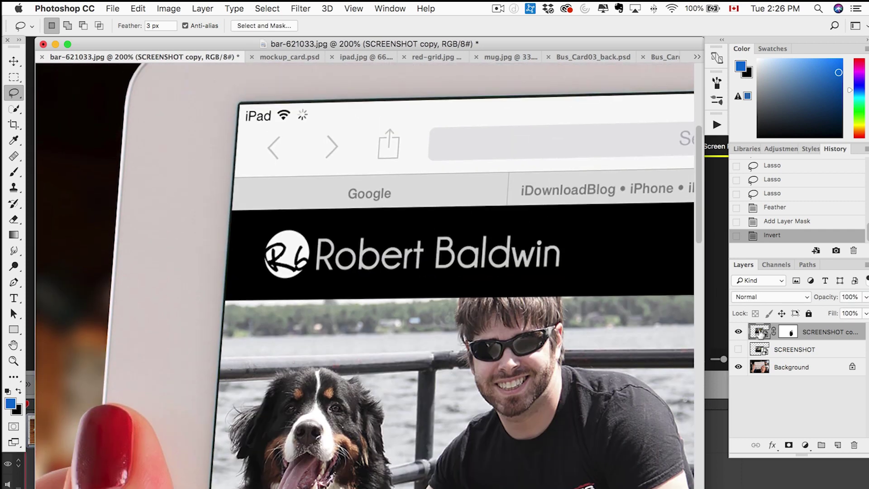
{"action": "left_click", "coordinate": [168, 8]}
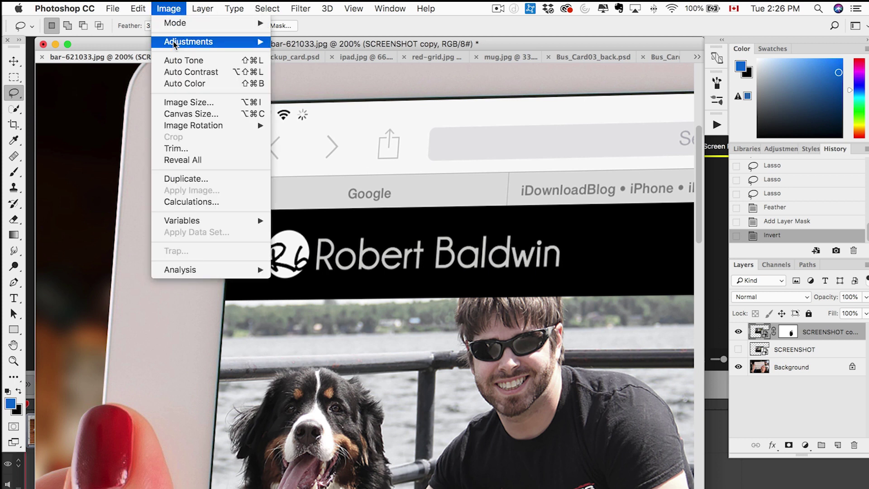
Apply a Color Balance to the screenshot's highlights, shifted slightly toward yellow.
{"action": "mouse_move", "coordinate": [188, 41]}
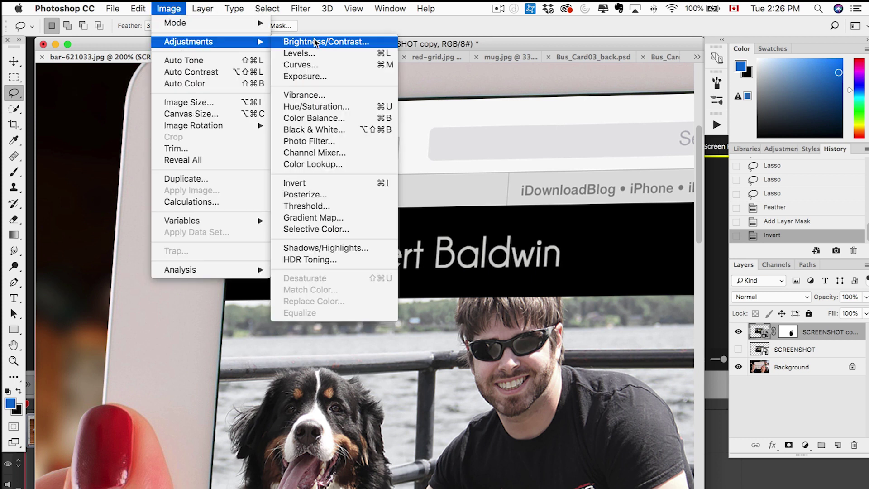
{"action": "left_click", "coordinate": [314, 118]}
{"action": "mouse_move", "coordinate": [416, 257]}
{"action": "left_mouse_down"}
{"action": "mouse_move", "coordinate": [383, 255]}
{"action": "mouse_move", "coordinate": [415, 264]}
{"action": "left_mouse_up"}
{"action": "left_click", "coordinate": [450, 294]}
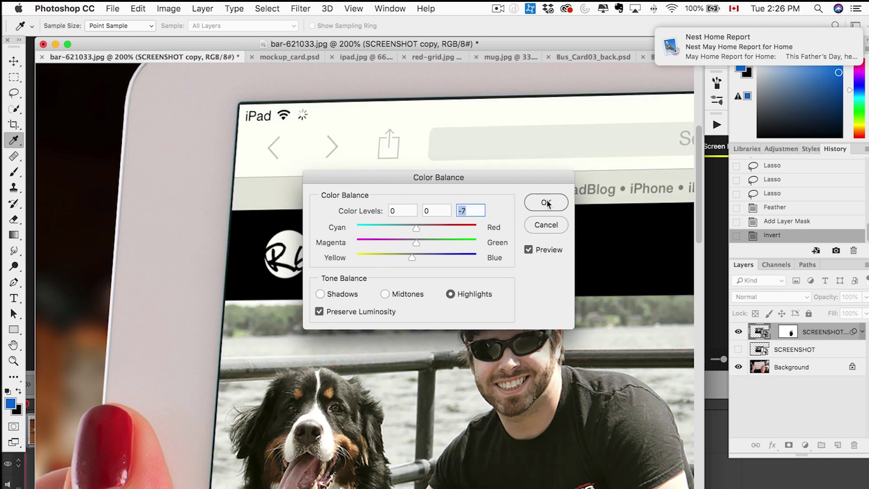
{"action": "left_click", "coordinate": [546, 202]}
{"action": "left_click", "coordinate": [169, 8]}
Add a Curves adjustment that pulls the brightest tones down slightly.
{"action": "mouse_move", "coordinate": [194, 41]}
{"action": "left_click", "coordinate": [299, 64]}
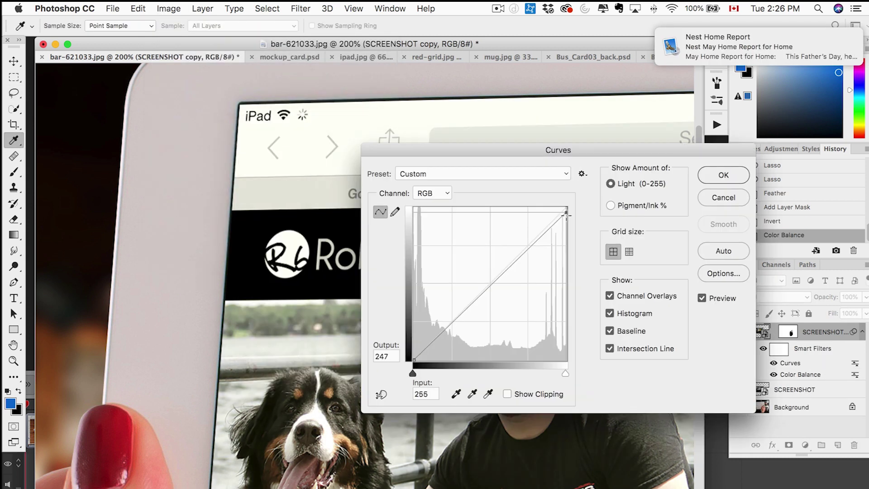
{"action": "left_click_drag", "start_coordinate": [566, 213], "coordinate": [566, 220]}
{"action": "key", "text": "Return"}
Add a second Color Balance shifting the screenshot +14 toward red, then fit the view.
{"action": "key", "text": "l"}
{"action": "key", "text": "ctrl+b"}
{"action": "left_click_drag", "start_coordinate": [416, 227], "coordinate": [424, 228]}
{"action": "left_click", "coordinate": [414, 256]}
{"action": "key", "text": "Return"}
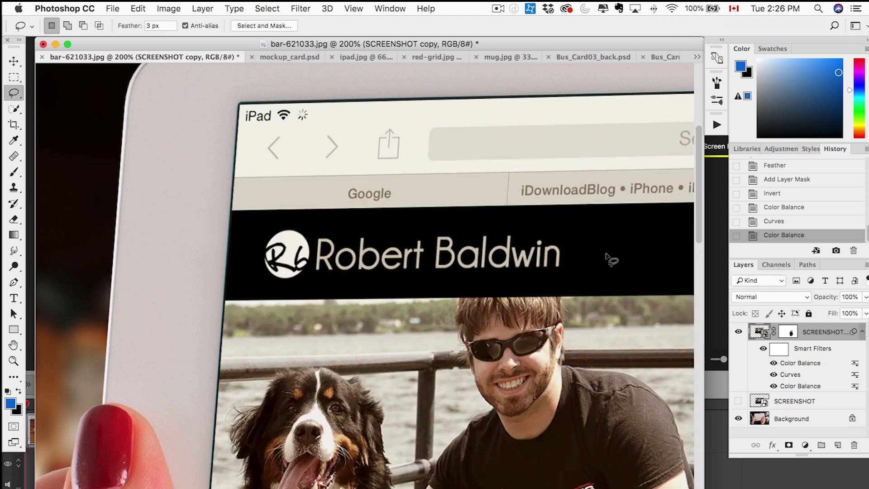
{"action": "key", "text": "ctrl+0"}
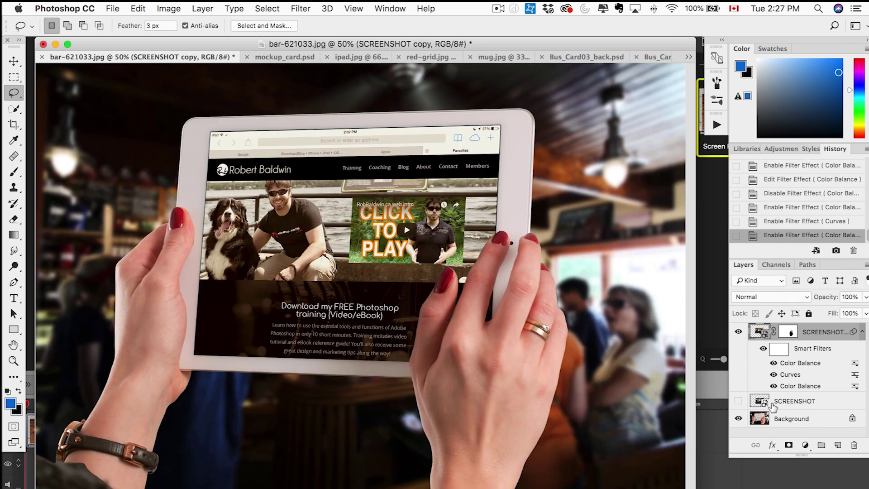
Save the SCREENSHOT smart object, then fill a new Layer 1 with the inverted mask selection in black.
{"action": "double_click", "coordinate": [761, 403]}
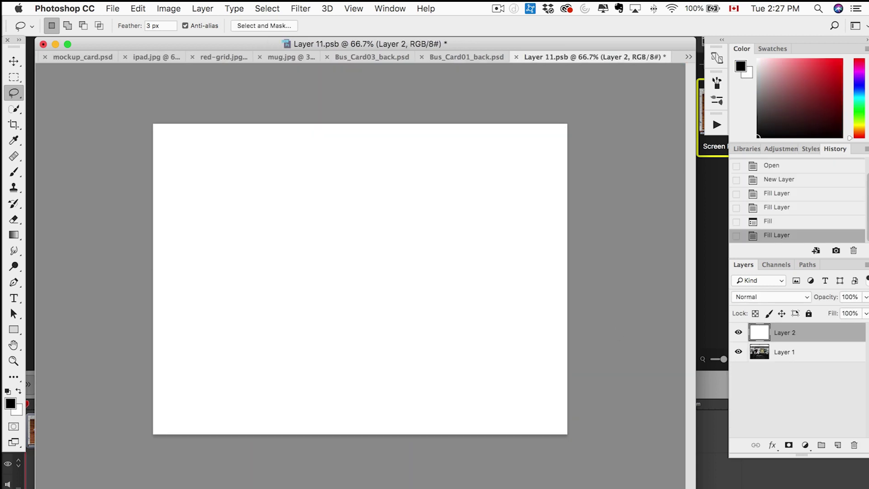
{"action": "key", "text": "super+w"}
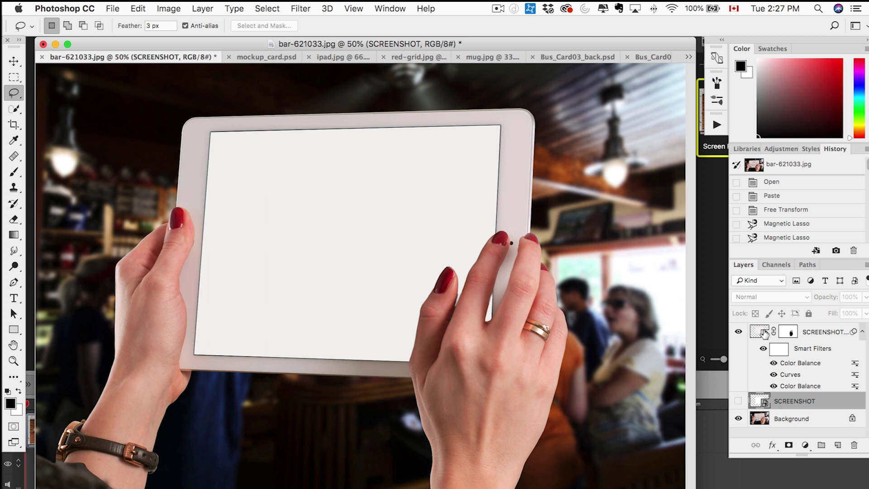
{"action": "left_click", "coordinate": [789, 334], "text": "super"}
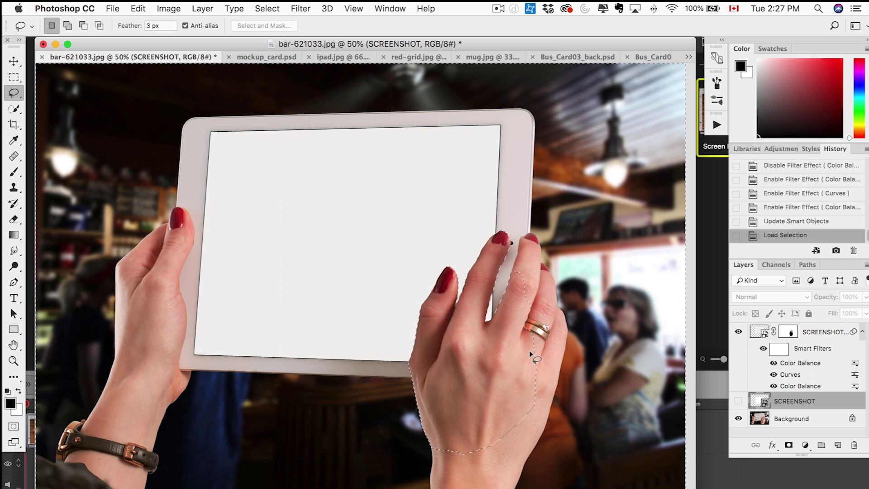
{"action": "left_click", "coordinate": [838, 445]}
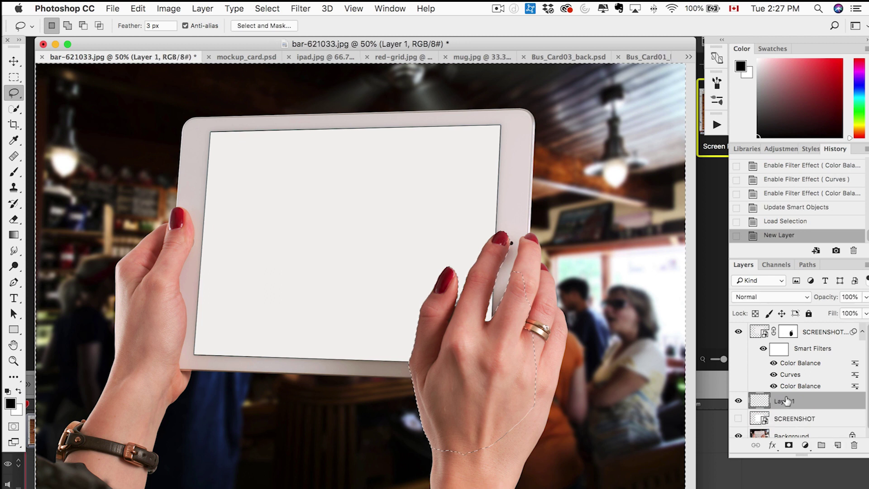
{"action": "key", "text": "super+shift+i"}
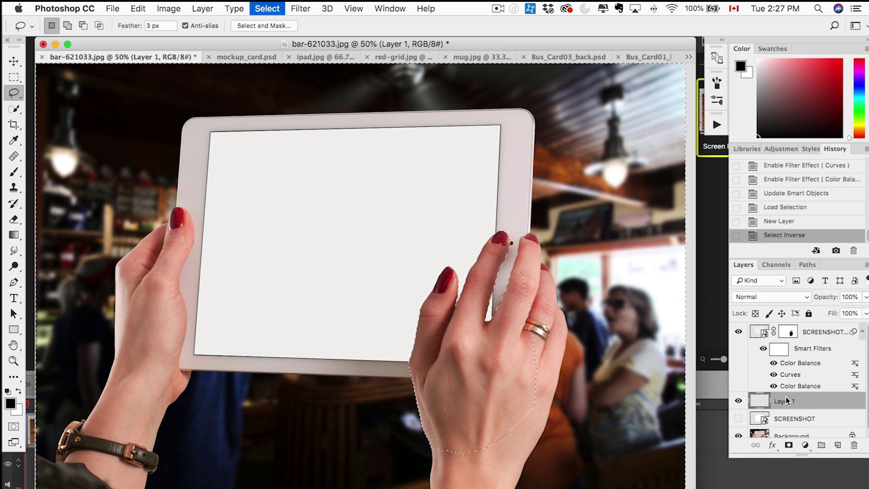
{"action": "key", "text": "alt+BackSpace"}
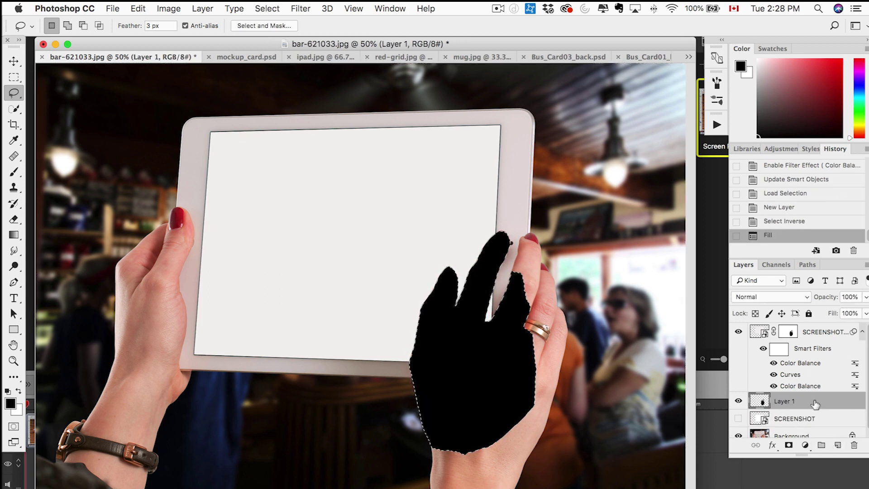
{"action": "key", "text": "super+d"}
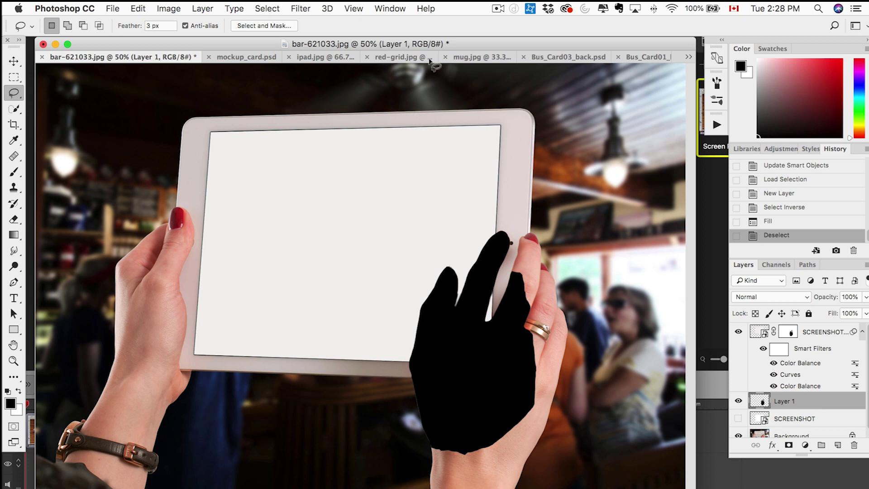
Apply a Gaussian Blur of 48.7 px radius to the black hand silhouette.
{"action": "left_click", "coordinate": [298, 7]}
{"action": "mouse_move", "coordinate": [323, 154]}
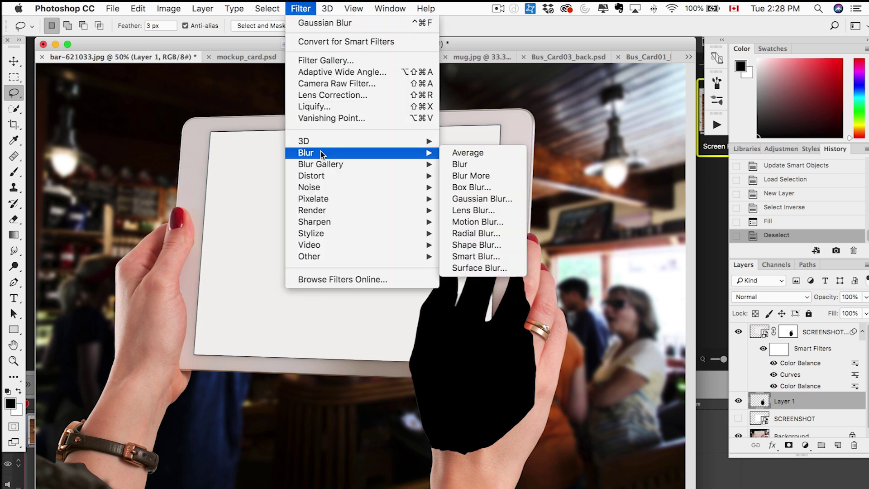
{"action": "left_click", "coordinate": [471, 200]}
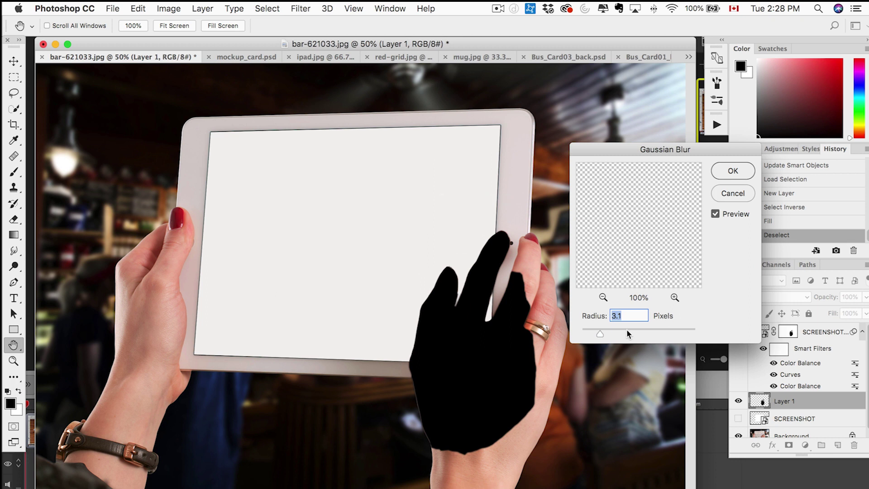
{"action": "left_click_drag", "start_coordinate": [616, 334], "coordinate": [644, 334]}
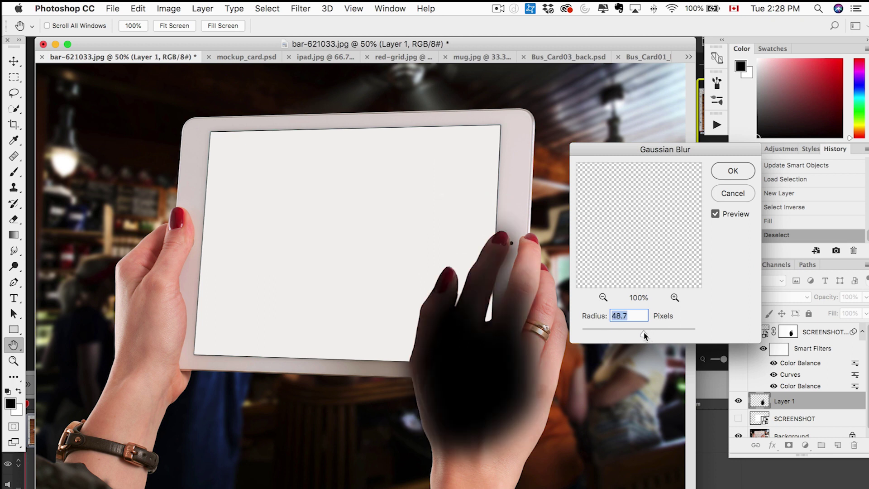
{"action": "left_click", "coordinate": [733, 171]}
Stack Layer 1 above SCREENSHOT copy and nudge the hand shadow slightly left.
{"action": "left_click", "coordinate": [862, 333]}
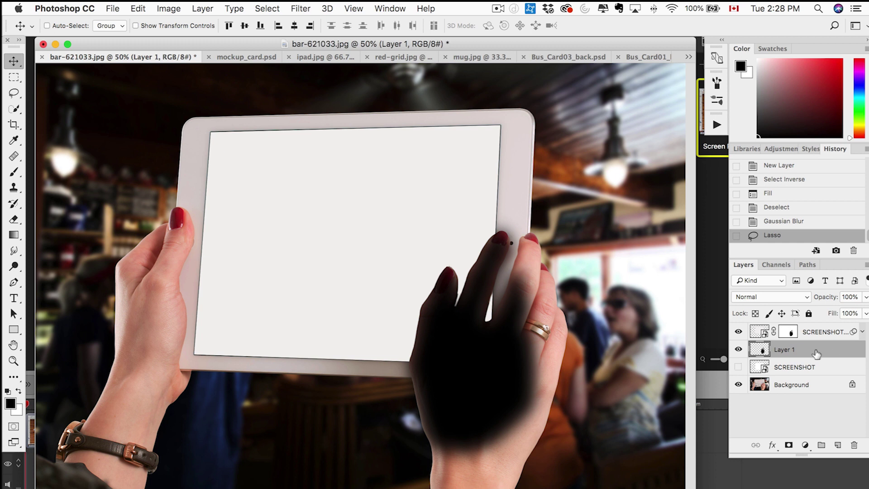
{"action": "left_click_drag", "start_coordinate": [817, 354], "coordinate": [820, 330]}
{"action": "left_click", "coordinate": [455, 337]}
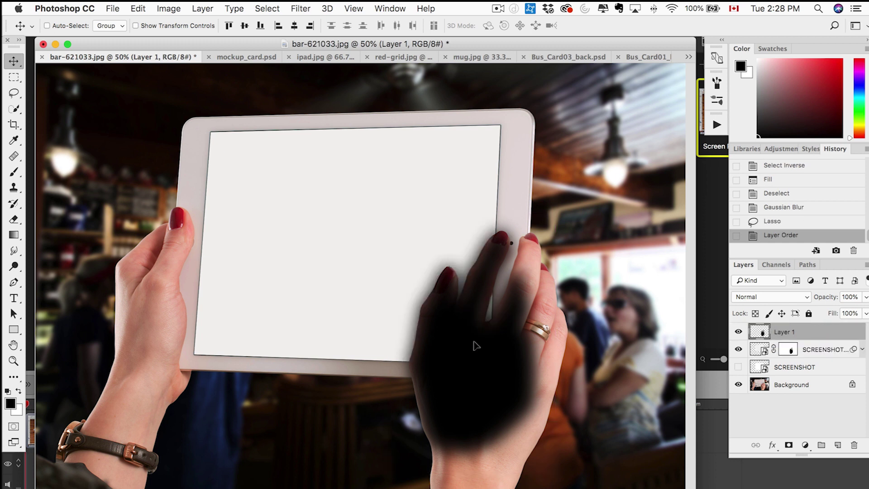
{"action": "key", "text": "Left"}
{"action": "key", "text": "super+d"}
{"action": "left_click_drag", "start_coordinate": [475, 345], "coordinate": [461, 363]}
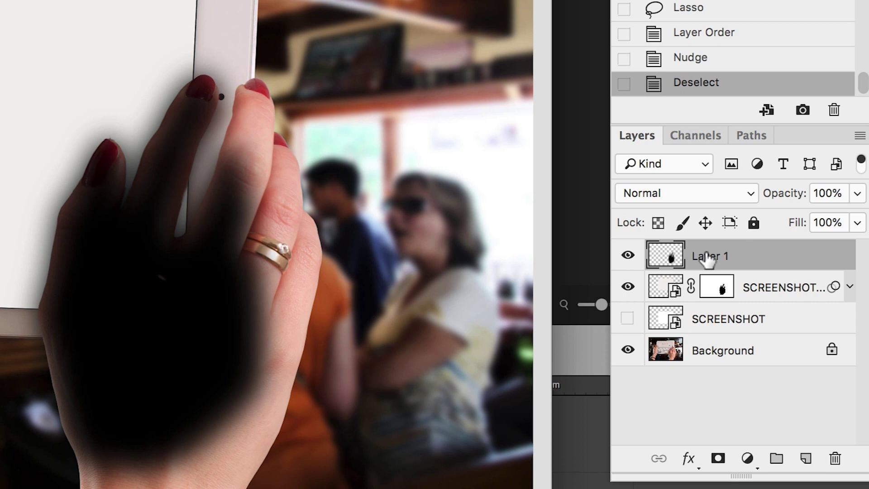
Mask Layer 1 with a selection loaded from the screenshot's mask.
{"action": "left_click_drag", "start_coordinate": [783, 334], "coordinate": [790, 352]}
{"action": "left_click", "coordinate": [720, 290], "text": "ctrl"}
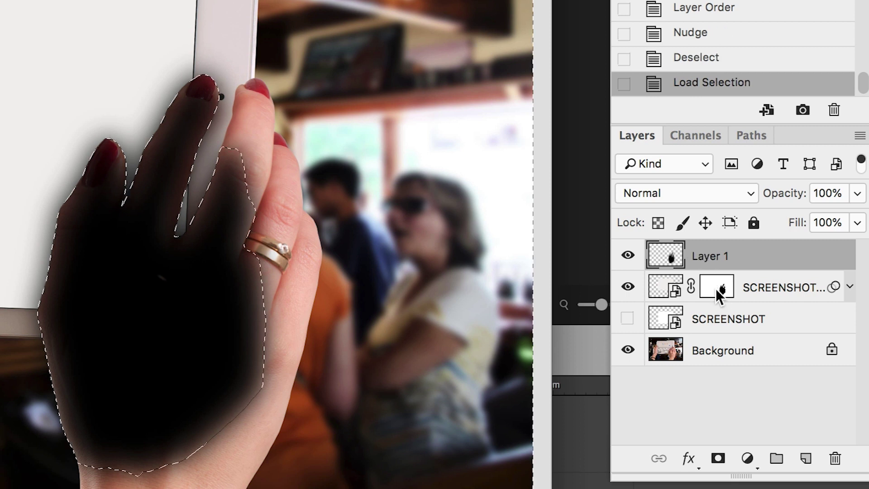
{"action": "left_click", "coordinate": [718, 460]}
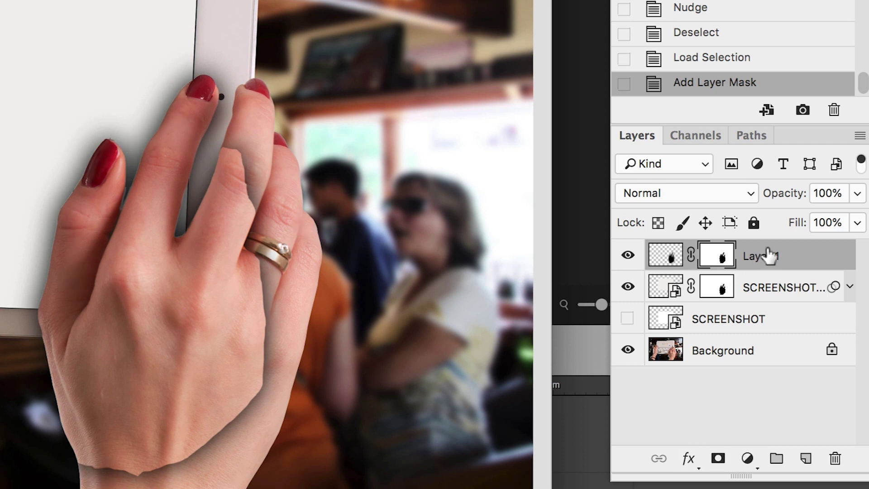
Group Layer 1, mask Group 1 to the screenshot outline and set its opacity to 80%.
{"action": "left_click_drag", "start_coordinate": [768, 254], "coordinate": [777, 458]}
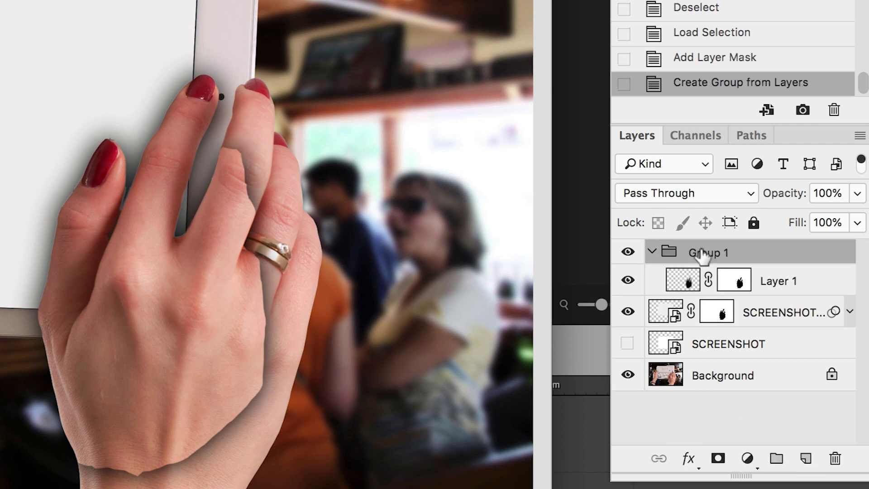
{"action": "left_click_drag", "start_coordinate": [702, 256], "coordinate": [663, 317]}
{"action": "left_click", "coordinate": [662, 317], "text": "super"}
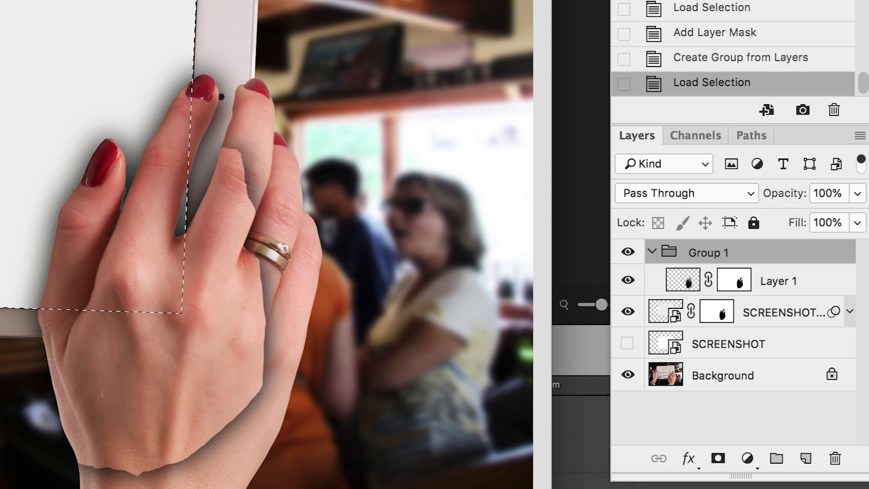
{"action": "left_click", "coordinate": [719, 458]}
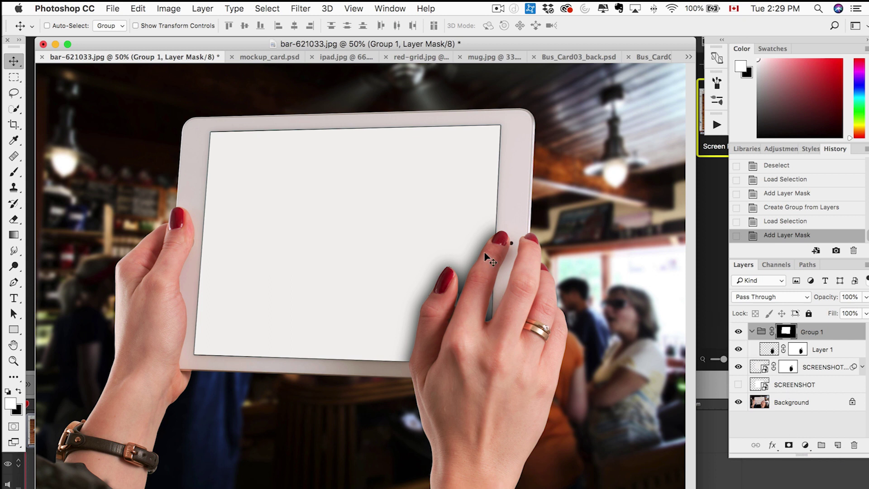
{"action": "left_click", "coordinate": [866, 297]}
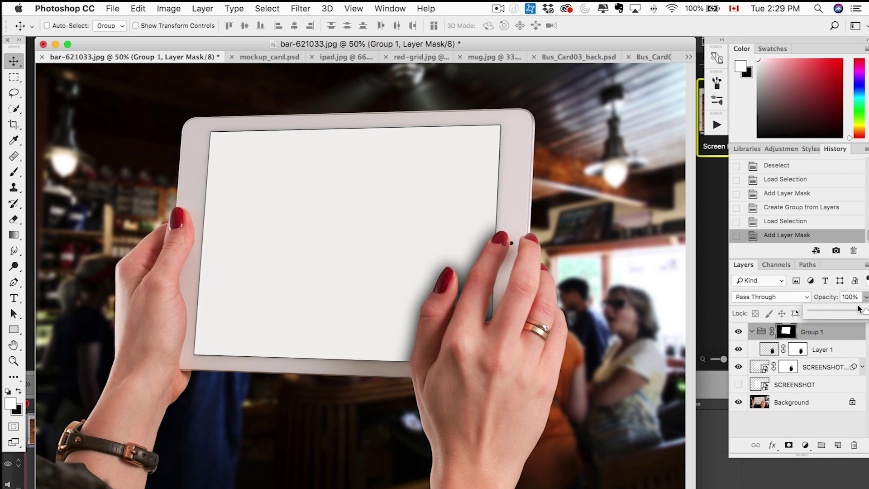
{"action": "left_click_drag", "start_coordinate": [856, 312], "coordinate": [852, 312]}
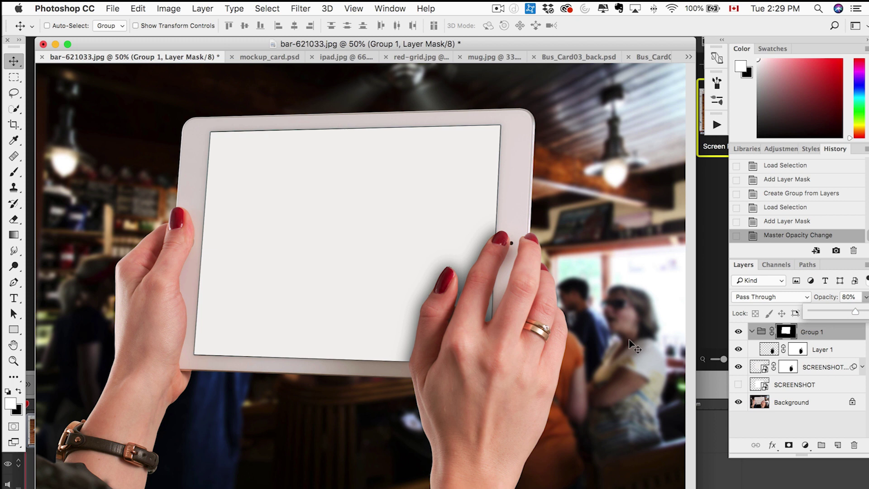
Hide the white Layer 2 inside the SCREENSHOT smart object, save and close it.
{"action": "double_click", "coordinate": [761, 367]}
{"action": "left_click", "coordinate": [739, 332]}
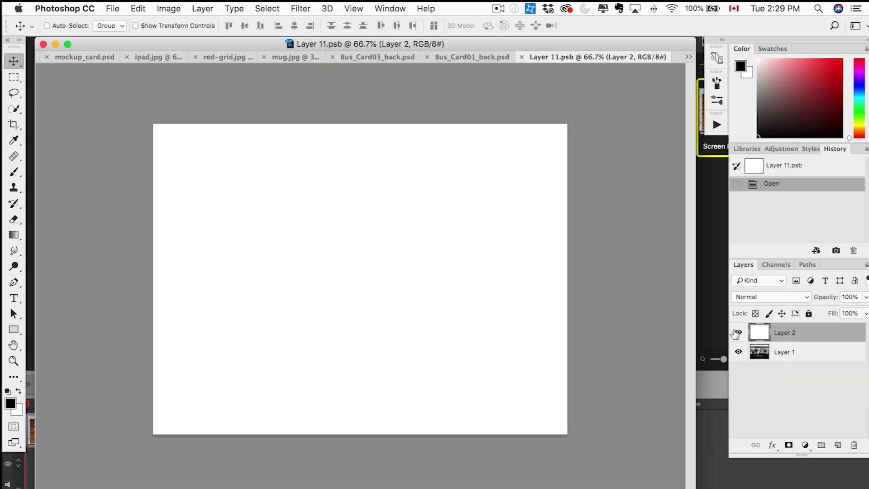
{"action": "key", "text": "super+s"}
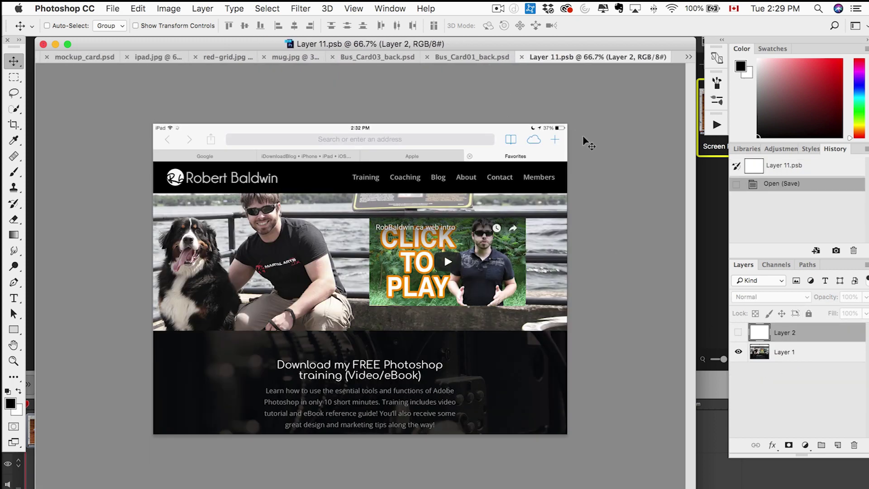
{"action": "key", "text": "super+w"}
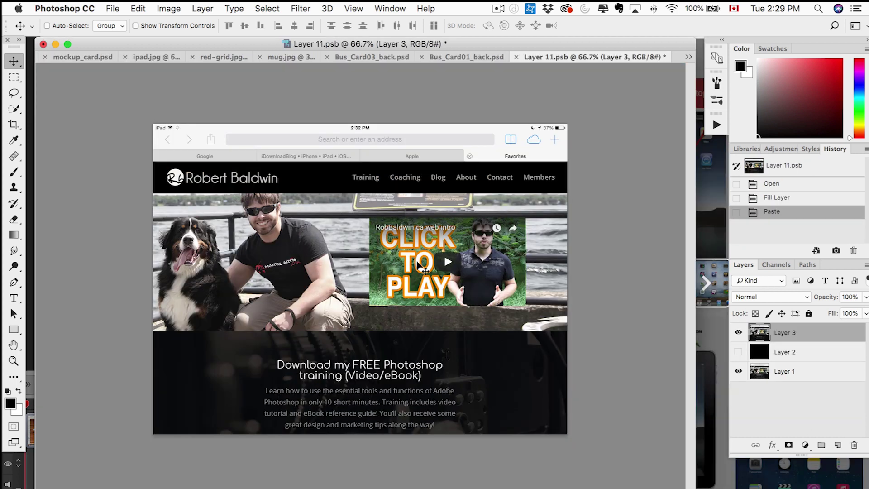
Paste the iPad home screen into the smart object, scale it to fill, save and close.
{"action": "key", "text": "super+v"}
{"action": "key", "text": "super+t"}
{"action": "left_click_drag", "start_coordinate": [482, 189], "coordinate": [569, 123]}
{"action": "key", "text": "Return"}
{"action": "key", "text": "super+s"}
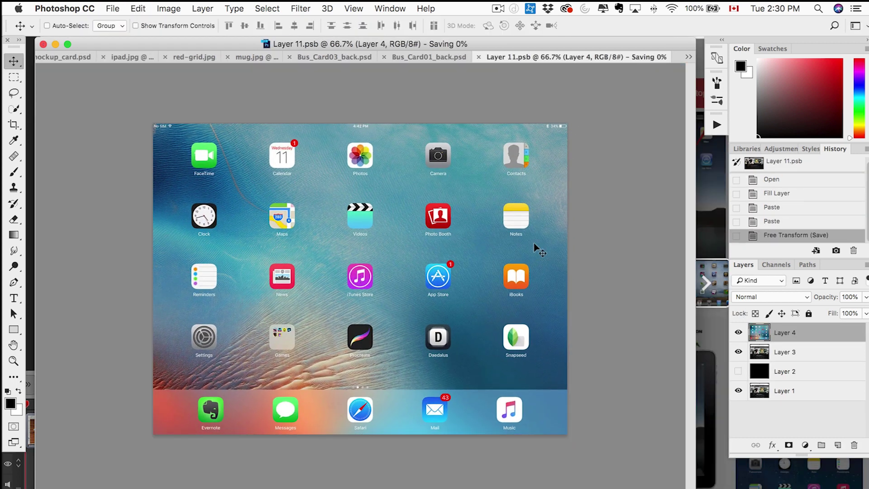
{"action": "key", "text": "super+w"}
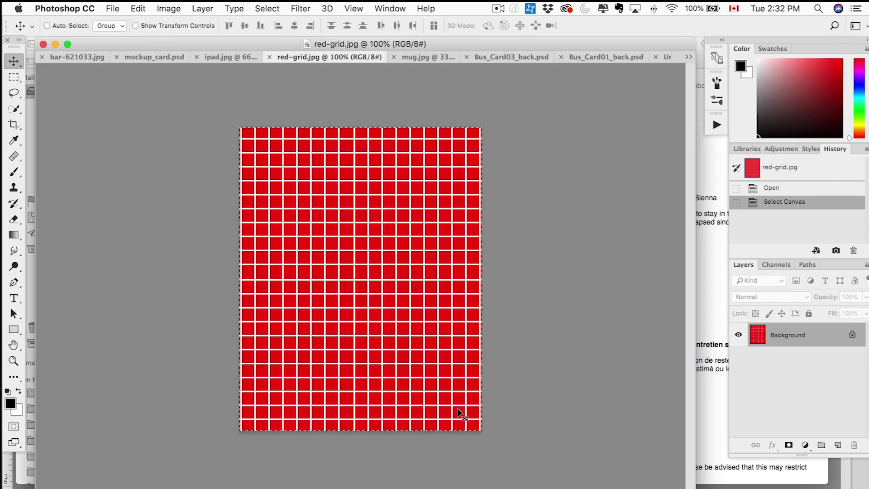
Switch to the mug.jpg document.
{"action": "left_click", "coordinate": [425, 61]}
Paste the red grid and scale it to about 177% over the mug's body.
{"action": "key", "text": "cmd+v"}
{"action": "key", "text": "cmd+t"}
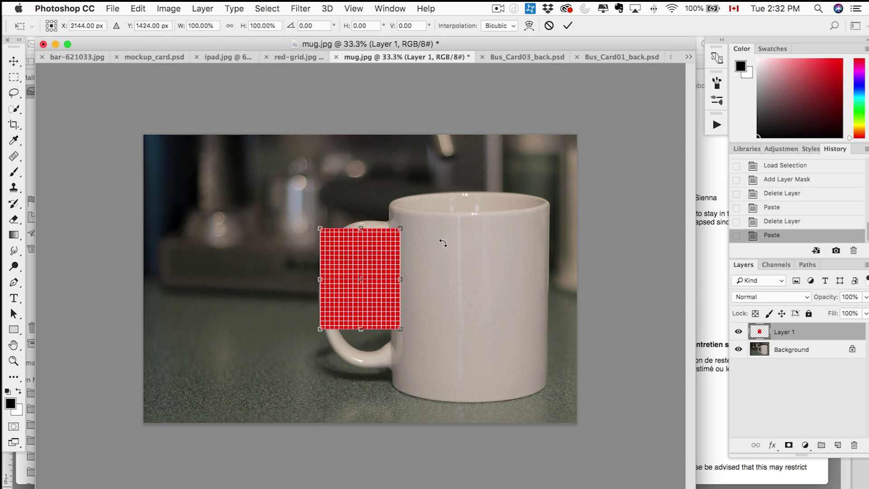
{"action": "left_click_drag", "start_coordinate": [401, 329], "coordinate": [451, 392]}
{"action": "left_click_drag", "start_coordinate": [384, 295], "coordinate": [470, 295]}
{"action": "mouse_move", "coordinate": [538, 222]}
{"action": "left_mouse_down"}
{"action": "mouse_move", "coordinate": [552, 210]}
{"action": "mouse_move", "coordinate": [544, 217]}
{"action": "left_mouse_up"}
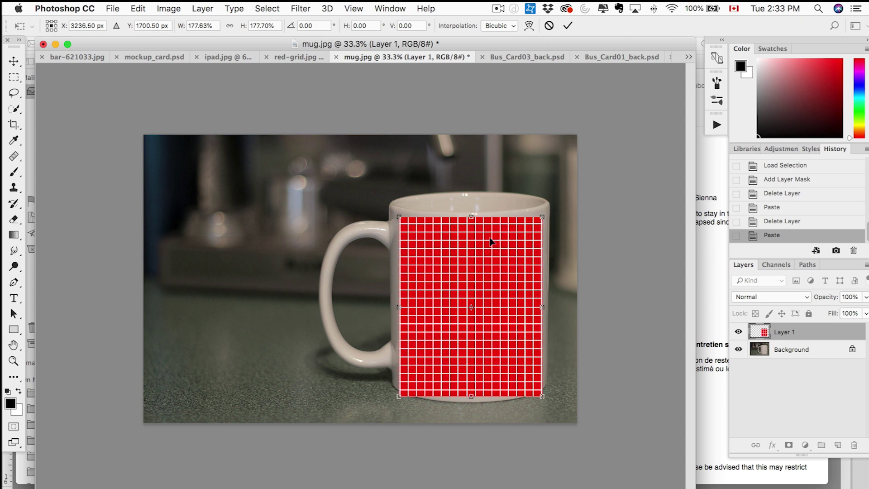
{"action": "key", "text": "Return"}
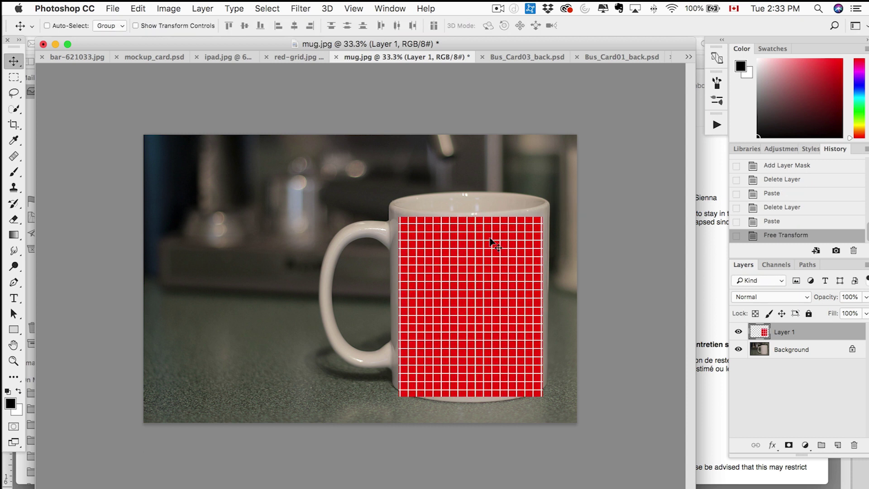
Convert the grid layer to a smart object and rename it MUG DESIGN.
{"action": "right_click", "coordinate": [794, 334]}
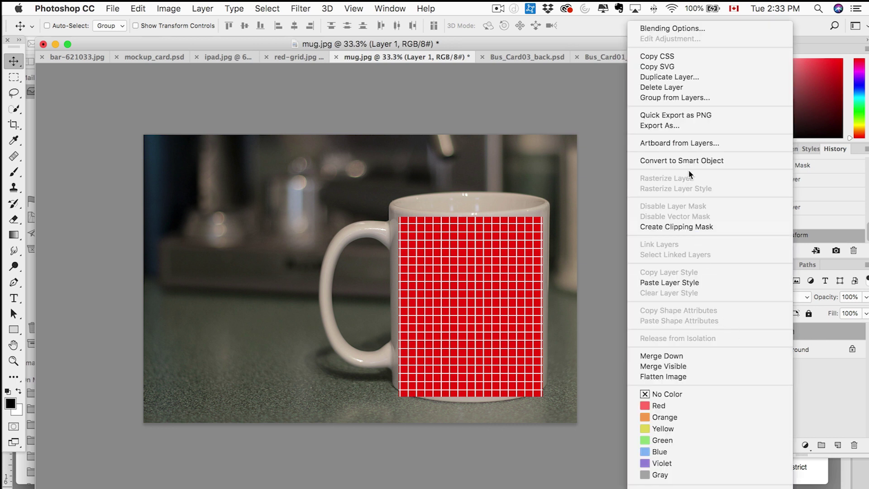
{"action": "left_click", "coordinate": [686, 161]}
{"action": "double_click", "coordinate": [786, 332]}
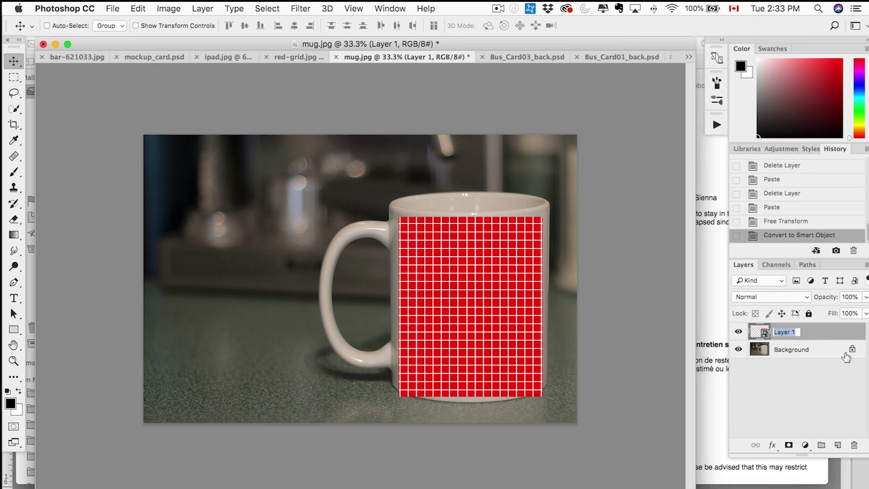
{"action": "type", "text": "MUG DESIGN"}
{"action": "key", "text": "Return"}
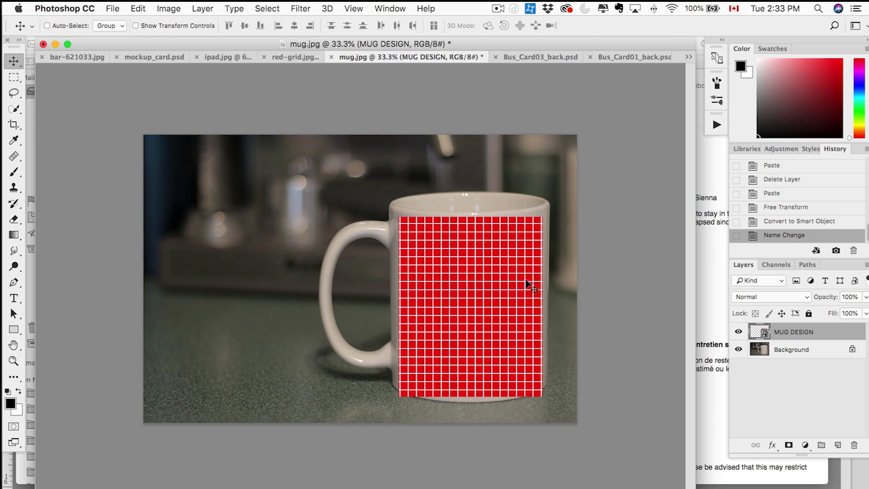
{"action": "key", "text": "ctrl+t"}
Warp the grid: bend the top edge down, lift the bottom corners, pull the right edge in.
{"action": "right_click", "coordinate": [491, 256]}
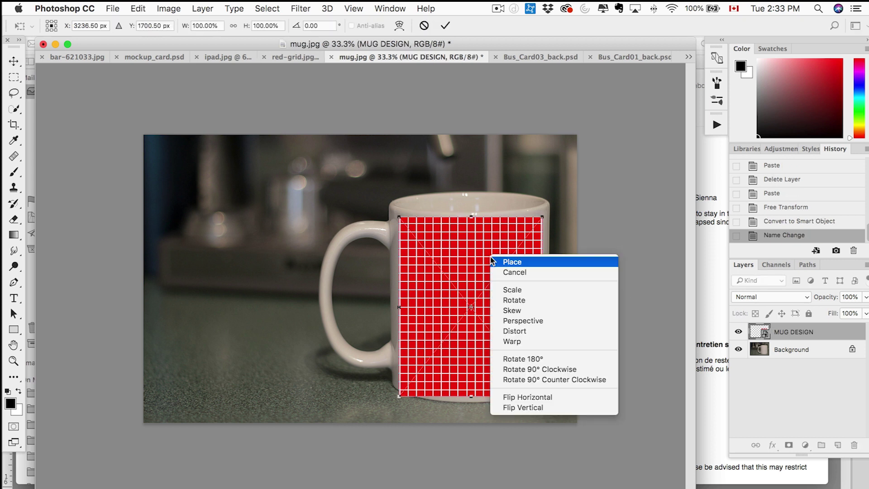
{"action": "left_click", "coordinate": [523, 343]}
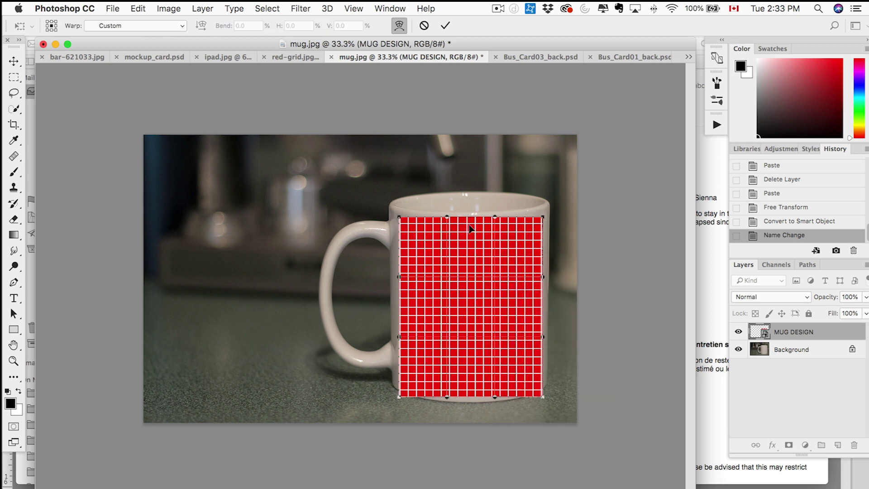
{"action": "left_click_drag", "start_coordinate": [468, 226], "coordinate": [469, 229]}
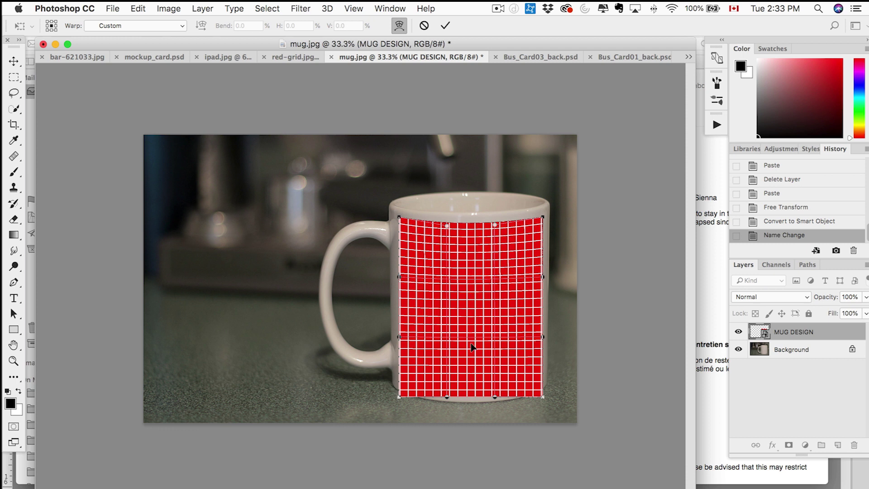
{"action": "left_click_drag", "start_coordinate": [466, 312], "coordinate": [467, 315]}
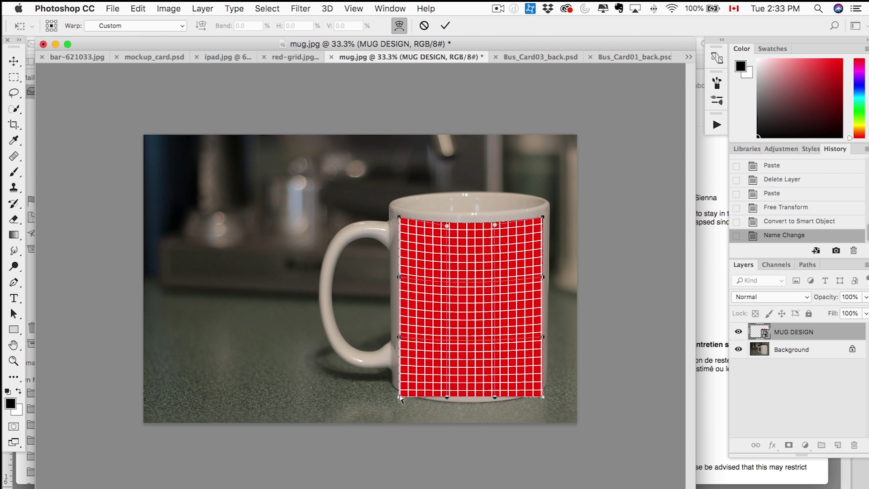
{"action": "left_click_drag", "start_coordinate": [400, 397], "coordinate": [401, 386]}
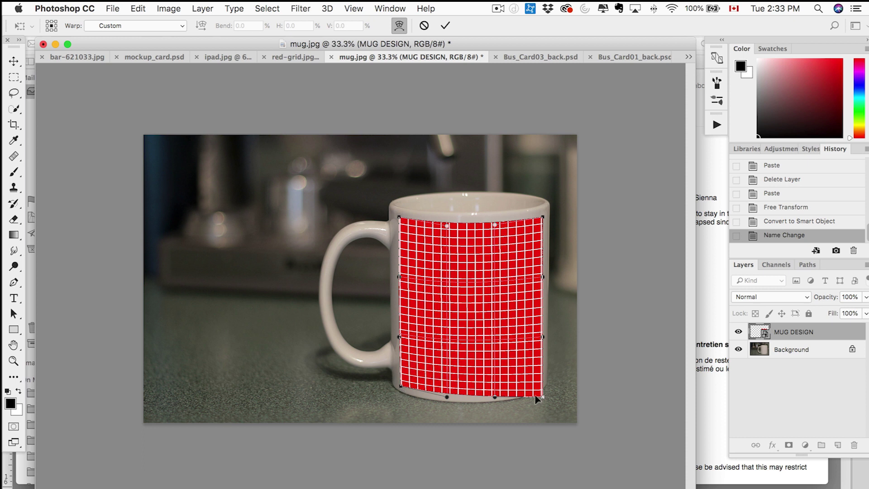
{"action": "left_click_drag", "start_coordinate": [543, 398], "coordinate": [495, 399]}
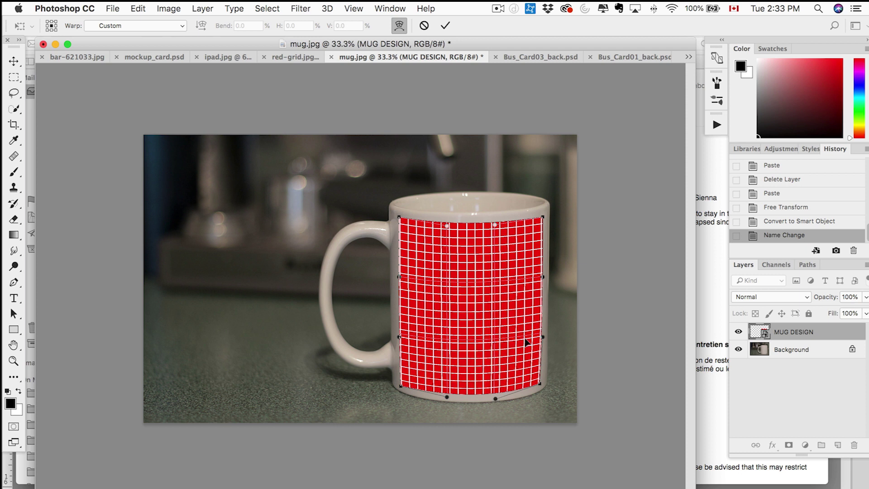
{"action": "left_click_drag", "start_coordinate": [543, 338], "coordinate": [542, 337]}
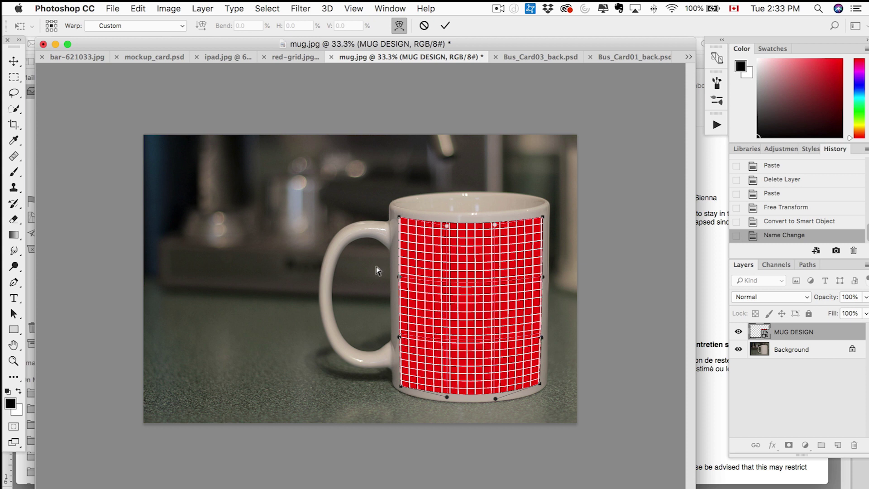
Undo a stray bend in the grid's middle and apply the warp.
{"action": "left_click_drag", "start_coordinate": [473, 293], "coordinate": [436, 282]}
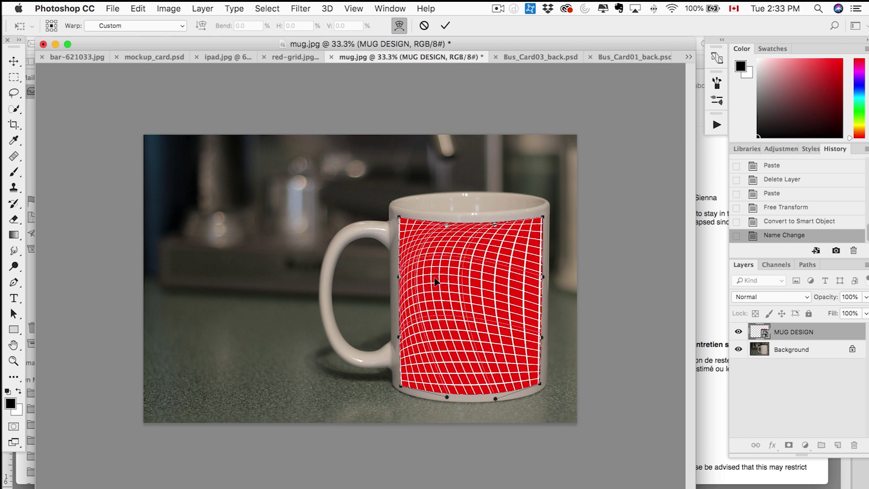
{"action": "key", "text": "super+z"}
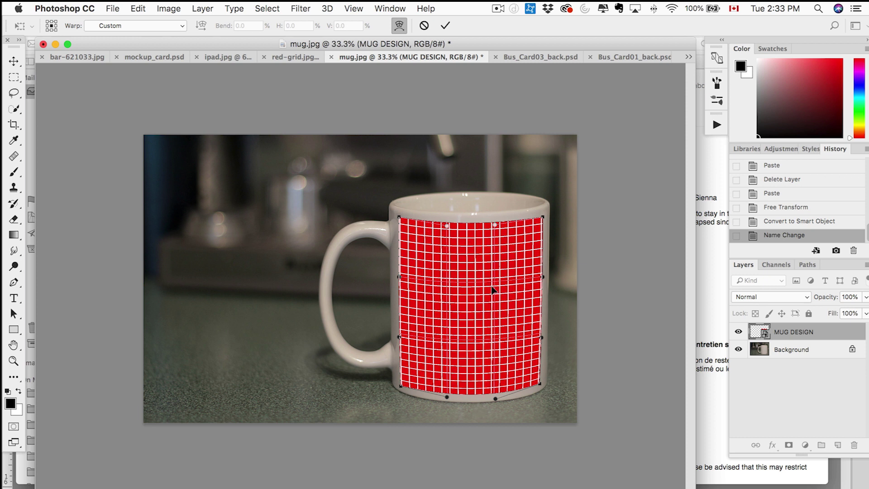
{"action": "right_click", "coordinate": [431, 267]}
{"action": "left_click", "coordinate": [460, 273]}
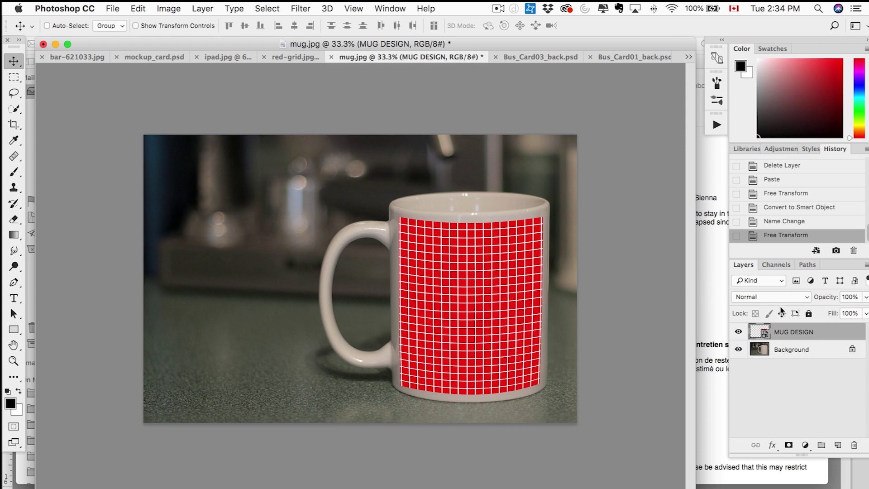
Inside the MUG DESIGN smart object, hide the red grid layer and save it.
{"action": "double_click", "coordinate": [759, 334]}
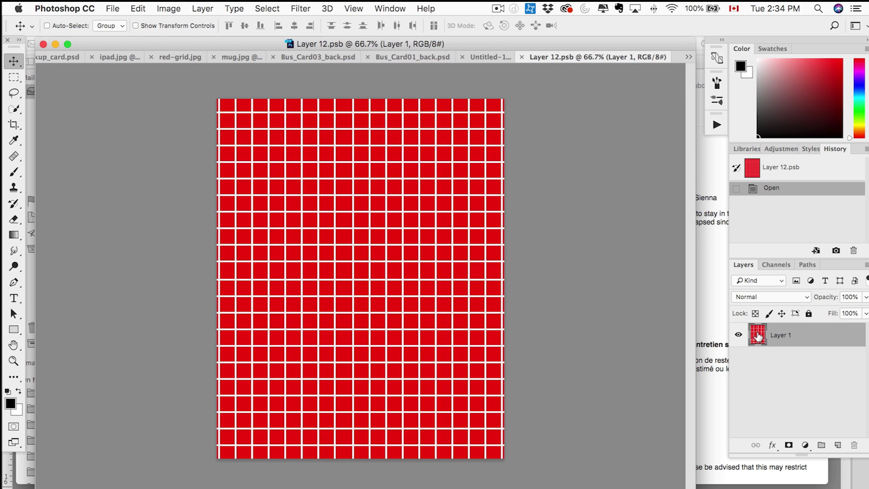
{"action": "left_click", "coordinate": [739, 335]}
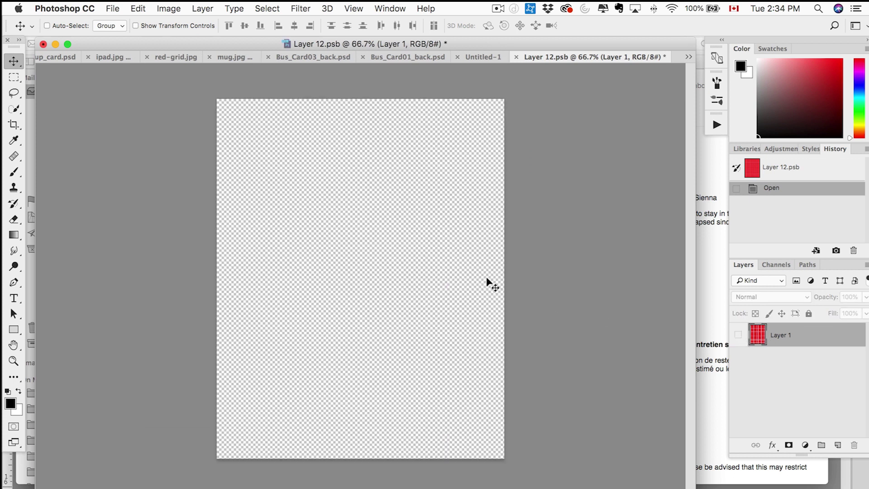
{"action": "key", "text": "super+s"}
Paste the imx productions logo into MUG DESIGN, enlarge it to fill the area, and save.
{"action": "key", "text": "super+w"}
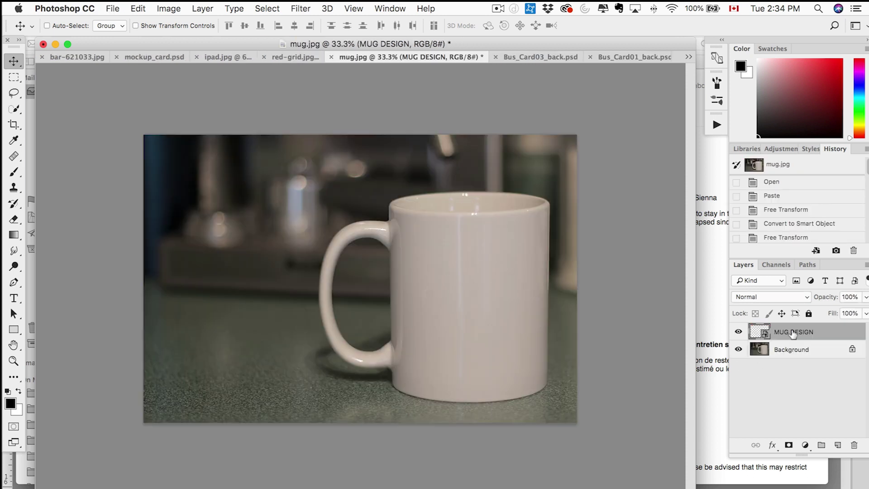
{"action": "double_click", "coordinate": [761, 333]}
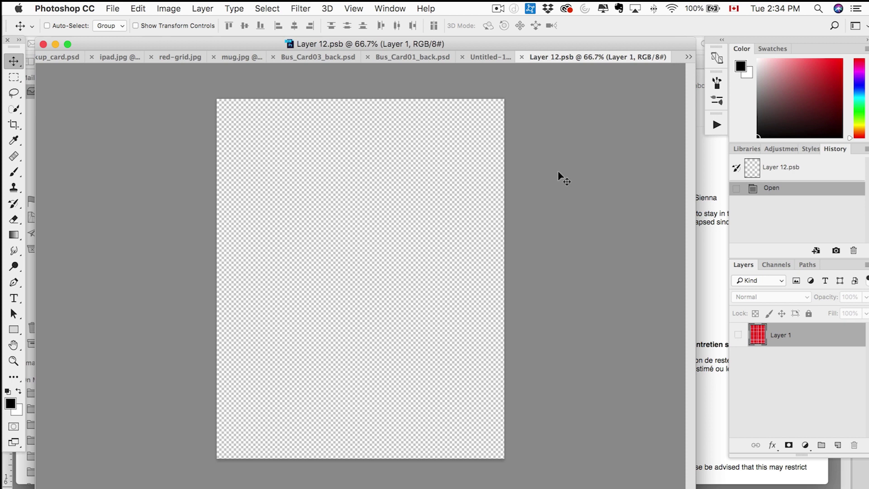
{"action": "key", "text": "super+v"}
{"action": "key", "text": "super+t"}
{"action": "left_click_drag", "start_coordinate": [432, 214], "coordinate": [487, 159]}
{"action": "key", "text": "Return"}
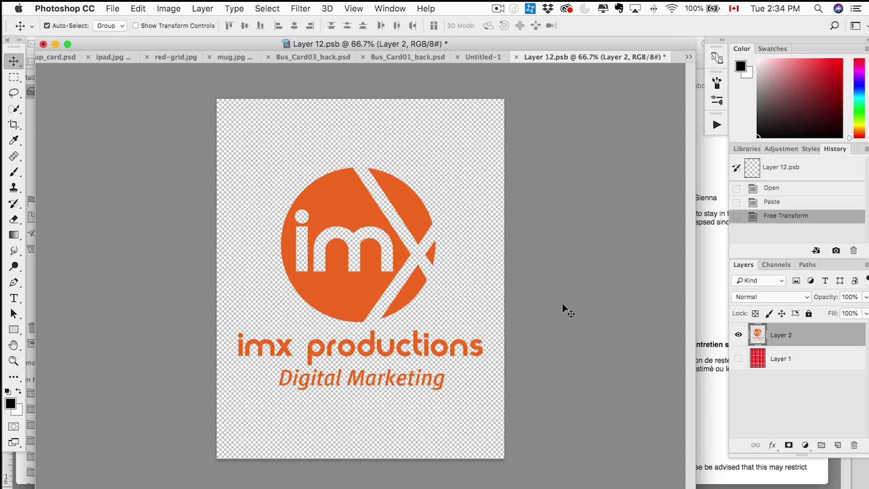
{"action": "key", "text": "super+s"}
{"action": "key", "text": "super+w"}
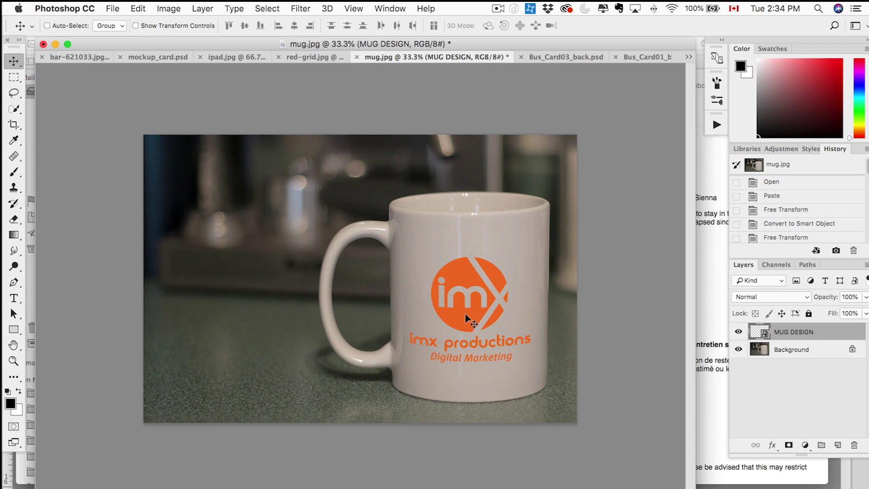
Reposition the logo inside the smart object in two small moves, saving each time.
{"action": "double_click", "coordinate": [761, 334]}
{"action": "left_click_drag", "start_coordinate": [421, 227], "coordinate": [404, 249]}
{"action": "key", "text": "super+s"}
{"action": "key", "text": "super+w"}
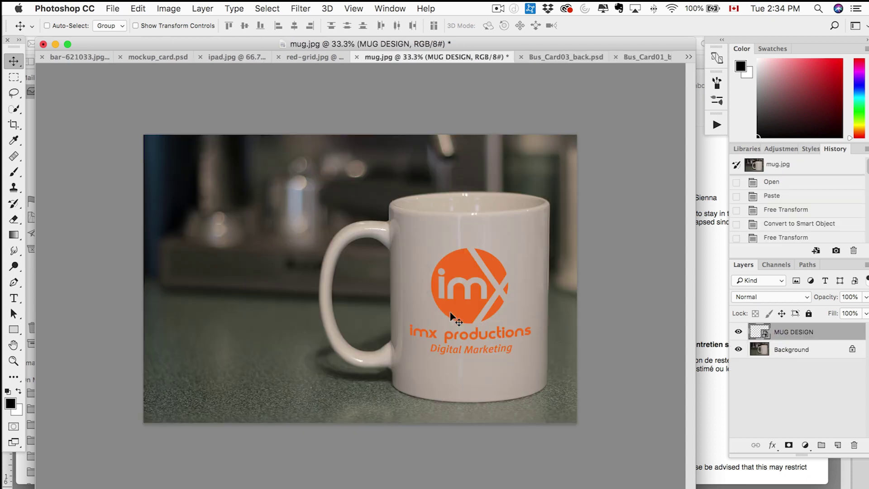
{"action": "double_click", "coordinate": [759, 335]}
{"action": "mouse_move", "coordinate": [410, 249]}
{"action": "left_mouse_down"}
{"action": "mouse_move", "coordinate": [406, 227]}
{"action": "mouse_move", "coordinate": [410, 255]}
{"action": "left_mouse_up"}
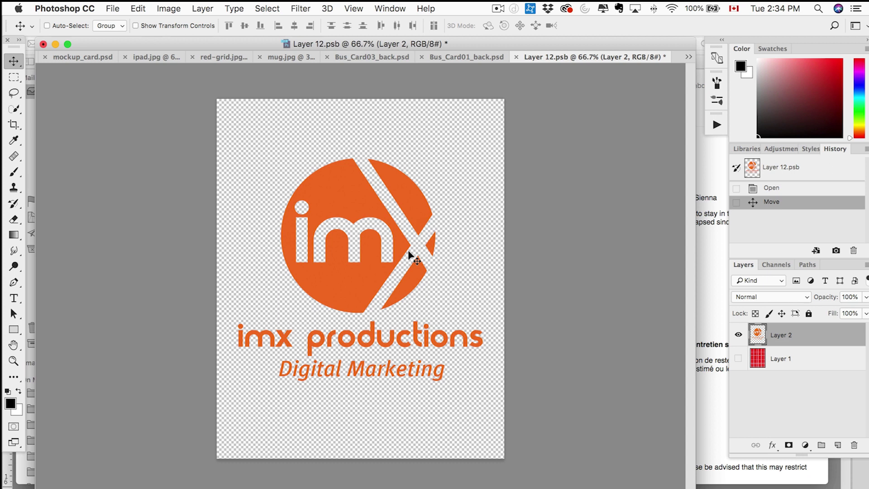
{"action": "key", "text": "super+s"}
{"action": "key", "text": "super+w"}
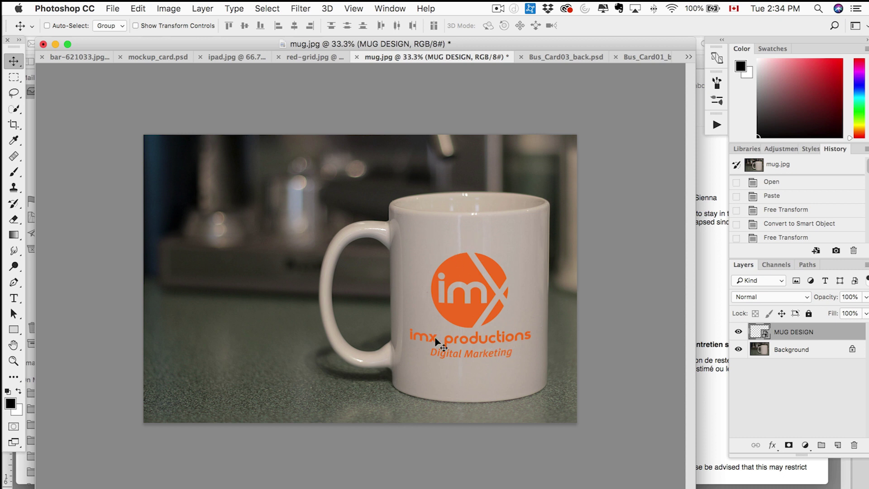
Select the Background layer in the Layers panel.
{"action": "scroll", "coordinate": [439, 338], "scroll_direction": "up", "scroll_amount": 2}
{"action": "scroll", "coordinate": [446, 334], "scroll_direction": "down", "scroll_amount": 1}
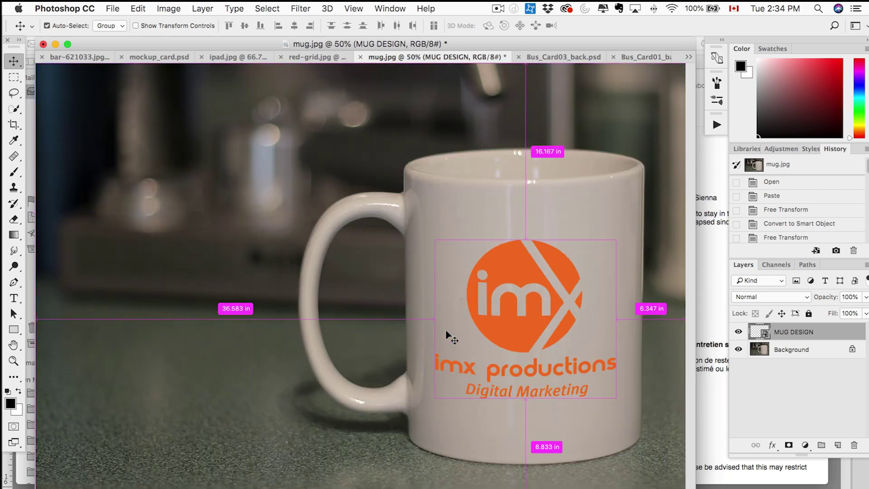
{"action": "scroll", "coordinate": [452, 338], "scroll_direction": "up", "scroll_amount": 1}
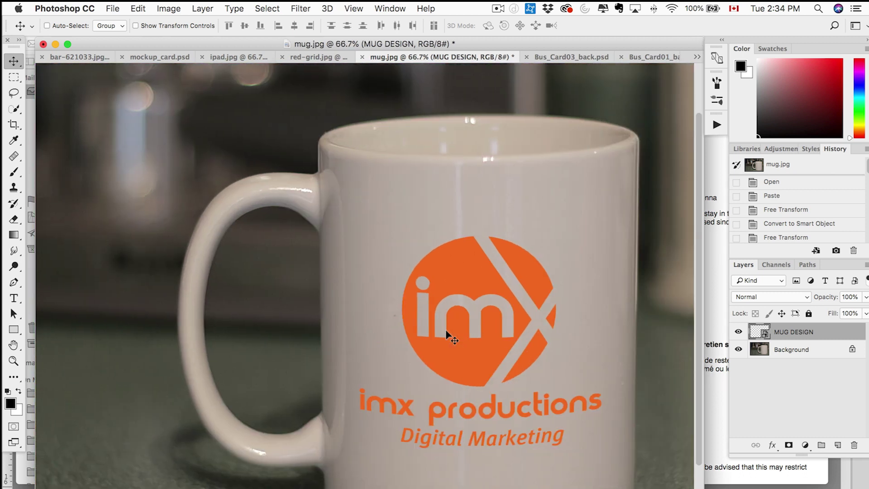
{"action": "scroll", "coordinate": [447, 333], "scroll_direction": "down", "scroll_amount": 3}
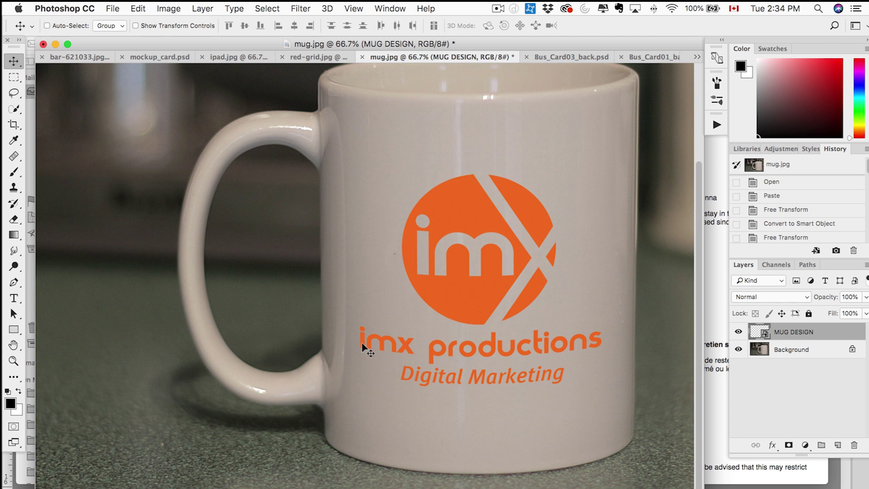
{"action": "left_click", "coordinate": [800, 351]}
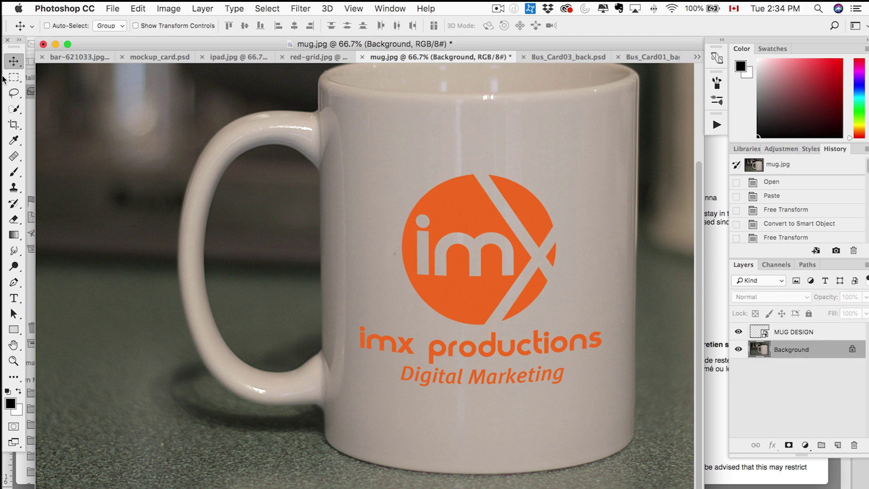
Select the mug's front with a rectangular marquee, adding its curved bottom and trimming the top rim with the lasso.
{"action": "left_click", "coordinate": [13, 77]}
{"action": "mouse_move", "coordinate": [336, 98]}
{"action": "left_mouse_down"}
{"action": "mouse_move", "coordinate": [607, 388]}
{"action": "mouse_move", "coordinate": [618, 447]}
{"action": "mouse_move", "coordinate": [627, 449]}
{"action": "left_mouse_up"}
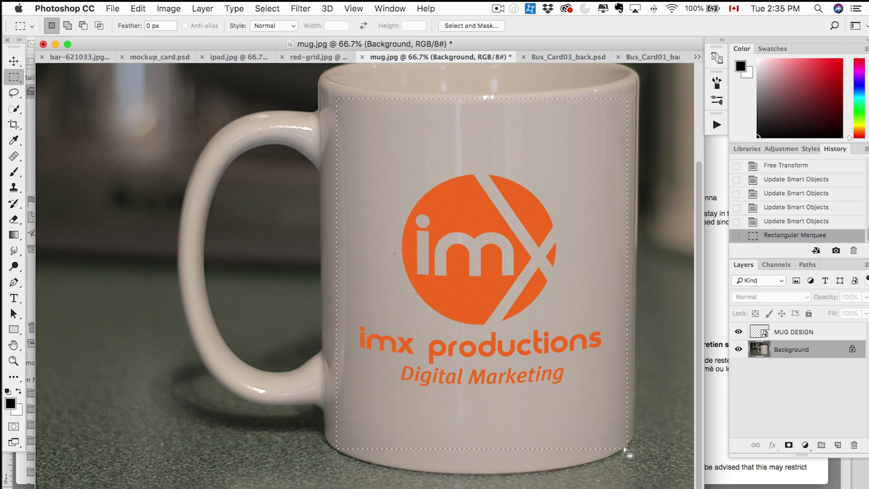
{"action": "key", "text": "l"}
{"action": "mouse_move", "coordinate": [356, 446]}
{"action": "left_mouse_down"}
{"action": "mouse_move", "coordinate": [437, 462]}
{"action": "mouse_move", "coordinate": [602, 449]}
{"action": "left_mouse_up"}
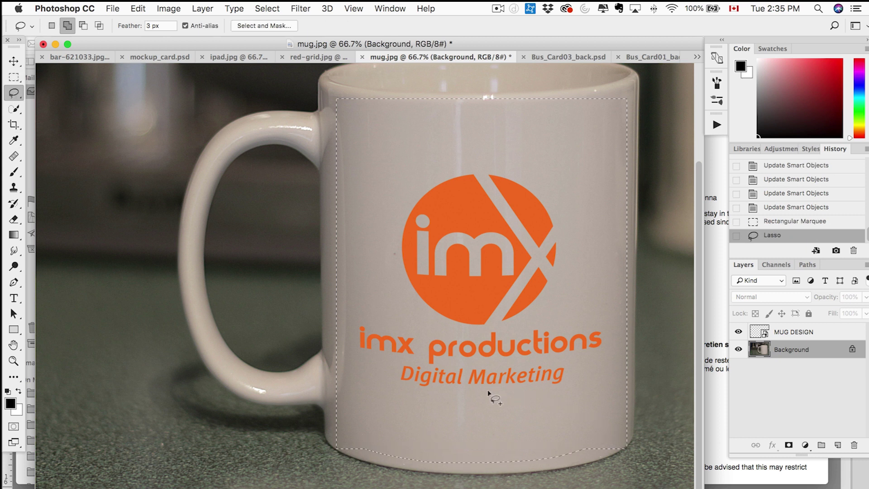
{"action": "mouse_move", "coordinate": [342, 95]}
{"action": "left_mouse_down"}
{"action": "mouse_move", "coordinate": [471, 104]}
{"action": "mouse_move", "coordinate": [586, 97]}
{"action": "mouse_move", "coordinate": [629, 82]}
{"action": "left_mouse_up"}
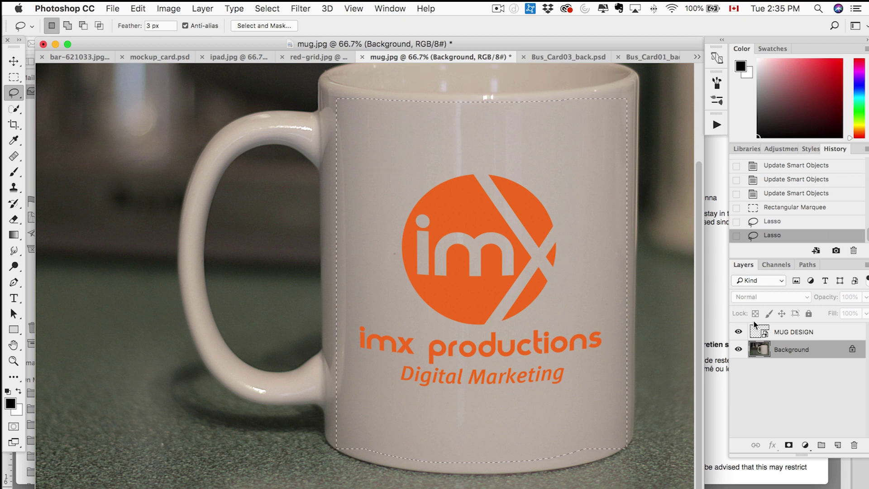
Copy the selection onto a new layer and move it above MUG DESIGN.
{"action": "key", "text": "ctrl+c"}
{"action": "key", "text": "ctrl+v"}
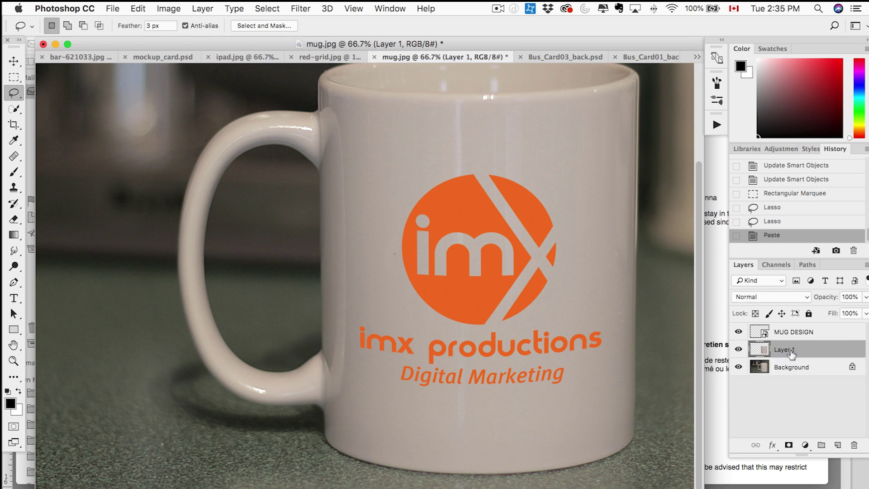
{"action": "left_click_drag", "start_coordinate": [794, 349], "coordinate": [795, 330]}
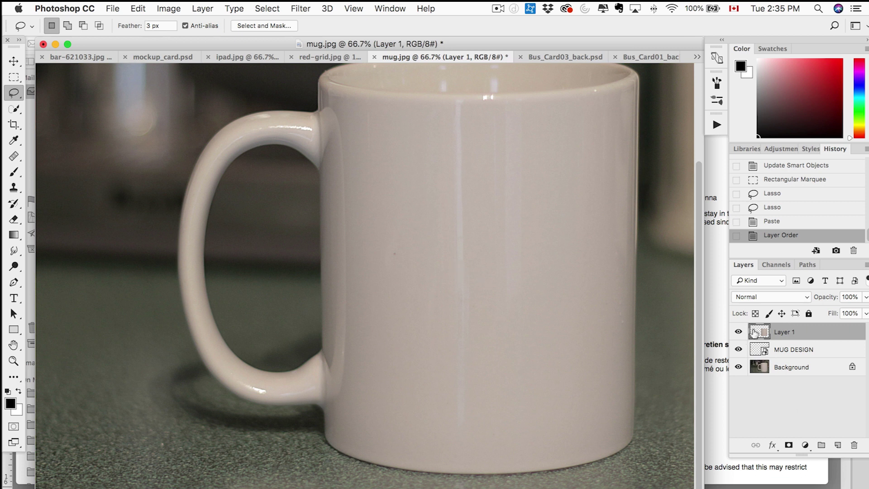
Desaturate the copied mug-front layer.
{"action": "left_click", "coordinate": [168, 8]}
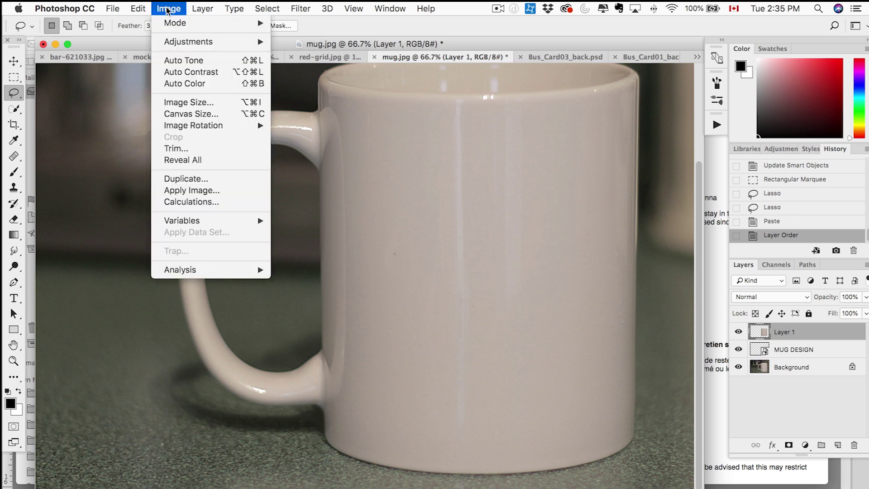
{"action": "mouse_move", "coordinate": [190, 41]}
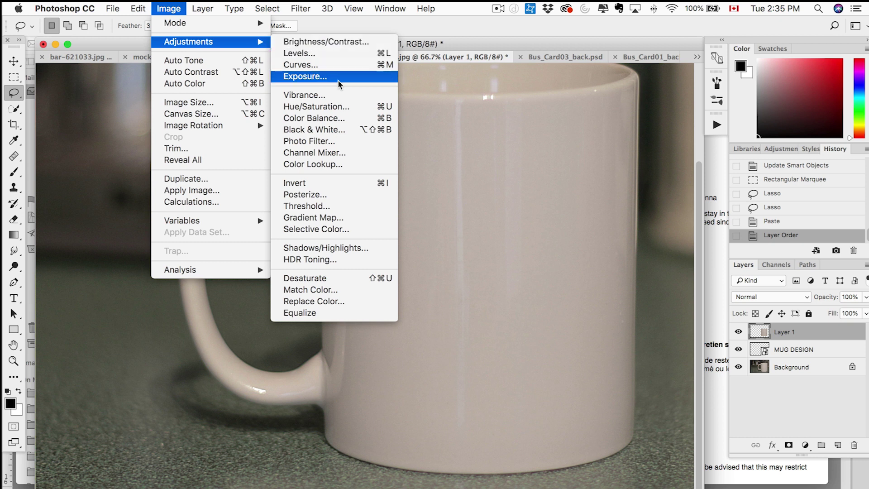
{"action": "left_click", "coordinate": [349, 278]}
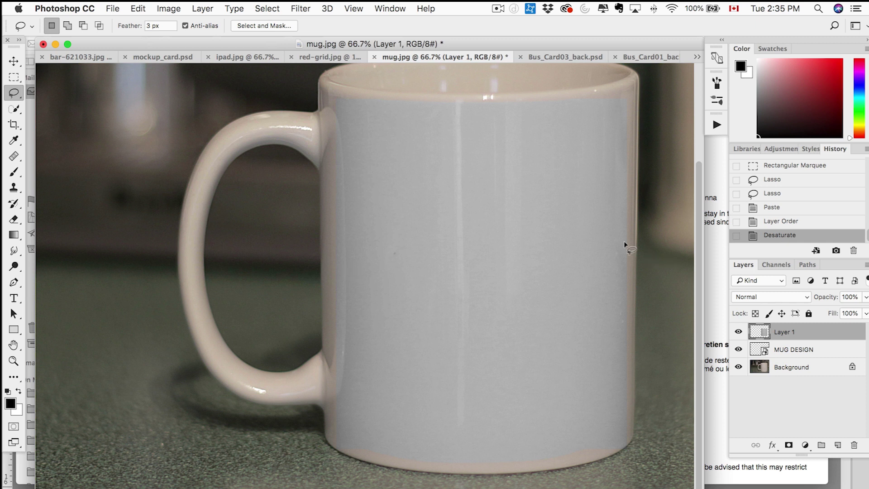
Apply a Curves adjustment that brightens highlights and darkens shadows for stronger contrast.
{"action": "left_click", "coordinate": [166, 6]}
{"action": "mouse_move", "coordinate": [187, 41]}
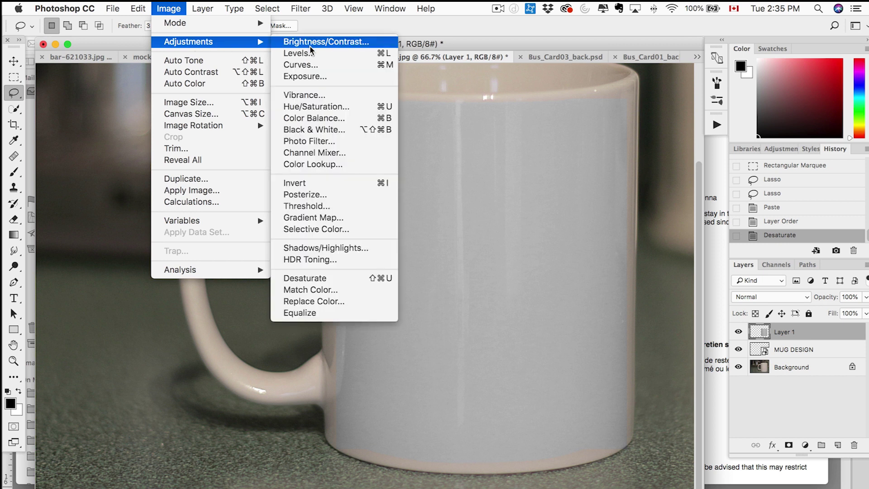
{"action": "left_click", "coordinate": [301, 65]}
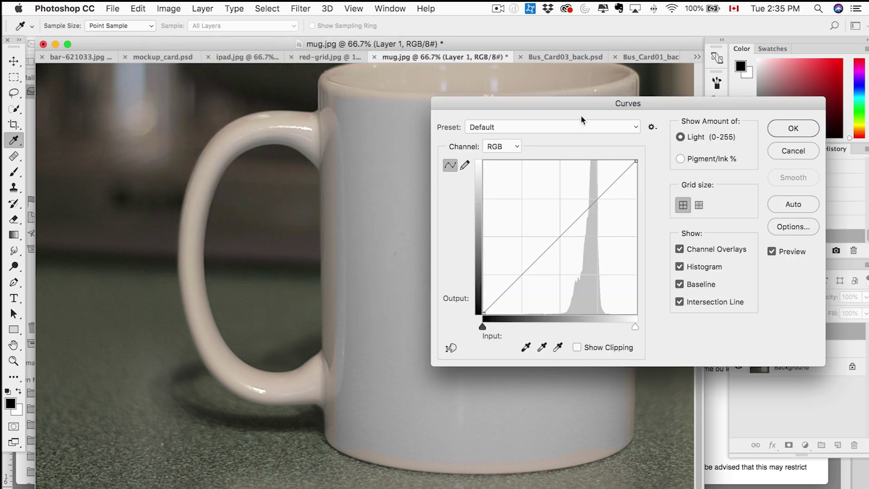
{"action": "left_click_drag", "start_coordinate": [626, 98], "coordinate": [735, 92]}
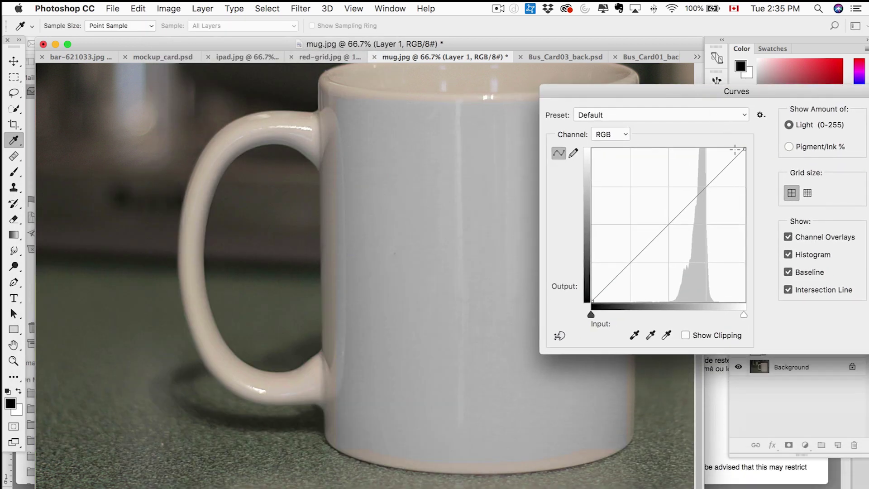
{"action": "left_click_drag", "start_coordinate": [745, 149], "coordinate": [721, 148]}
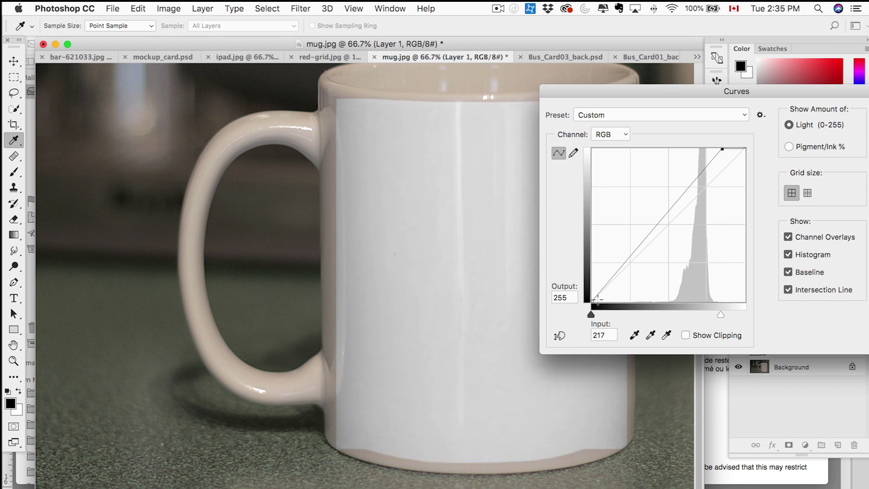
{"action": "left_click_drag", "start_coordinate": [597, 299], "coordinate": [617, 296]}
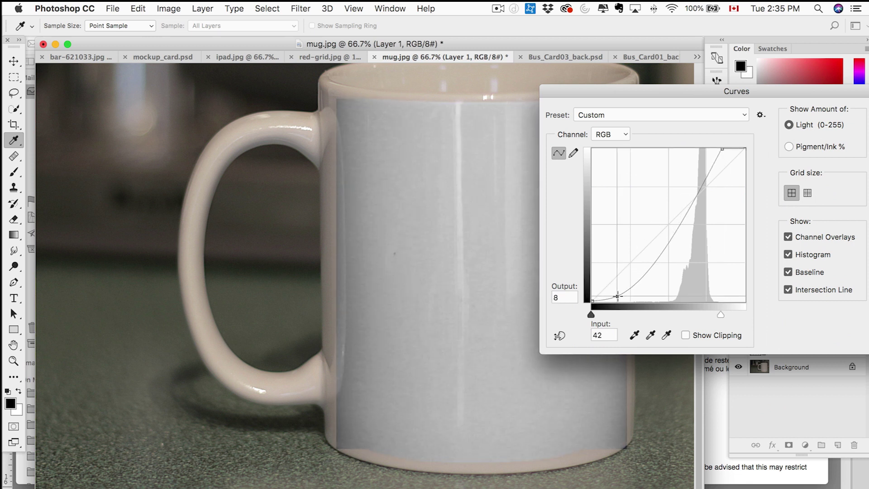
{"action": "left_click_drag", "start_coordinate": [724, 150], "coordinate": [721, 149]}
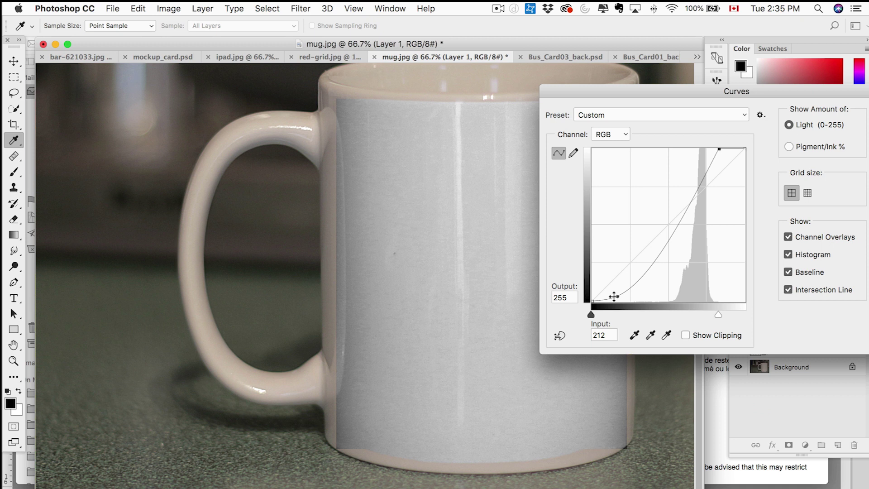
{"action": "left_click_drag", "start_coordinate": [617, 296], "coordinate": [622, 298]}
{"action": "left_click_drag", "start_coordinate": [686, 99], "coordinate": [653, 122]}
{"action": "left_click", "coordinate": [865, 140]}
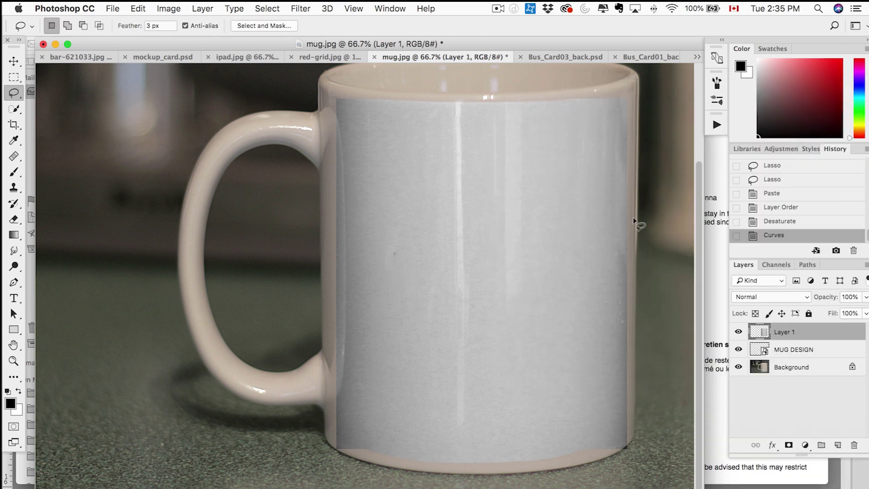
Set Layer 1 to Multiply and mask it to the MUG DESIGN logo's shape.
{"action": "left_click", "coordinate": [756, 297]}
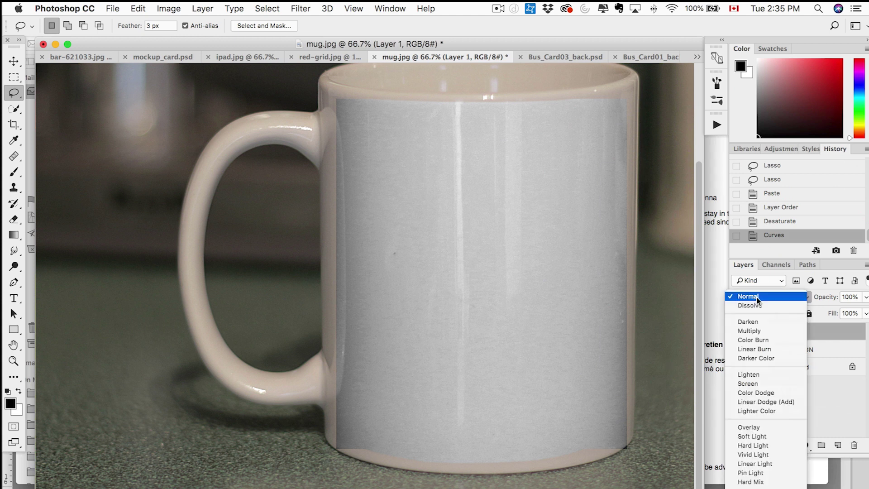
{"action": "left_click", "coordinate": [750, 305]}
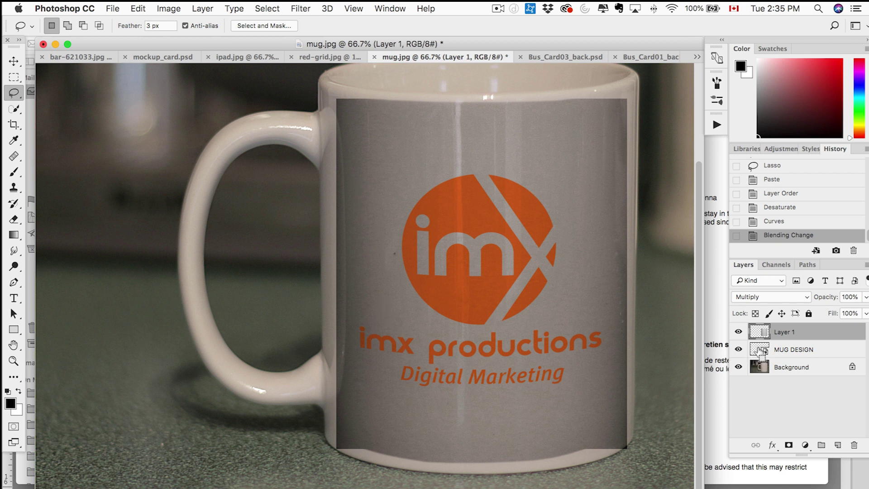
{"action": "left_click", "coordinate": [761, 351], "text": "super"}
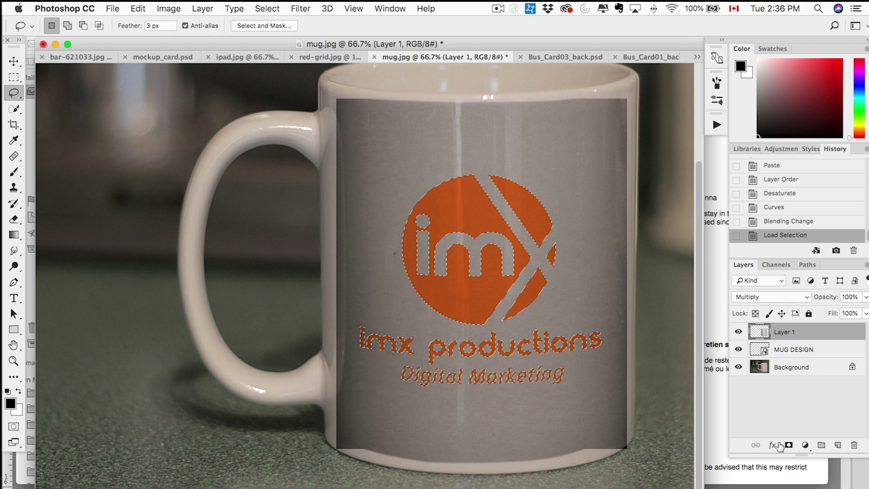
{"action": "left_click", "coordinate": [788, 446]}
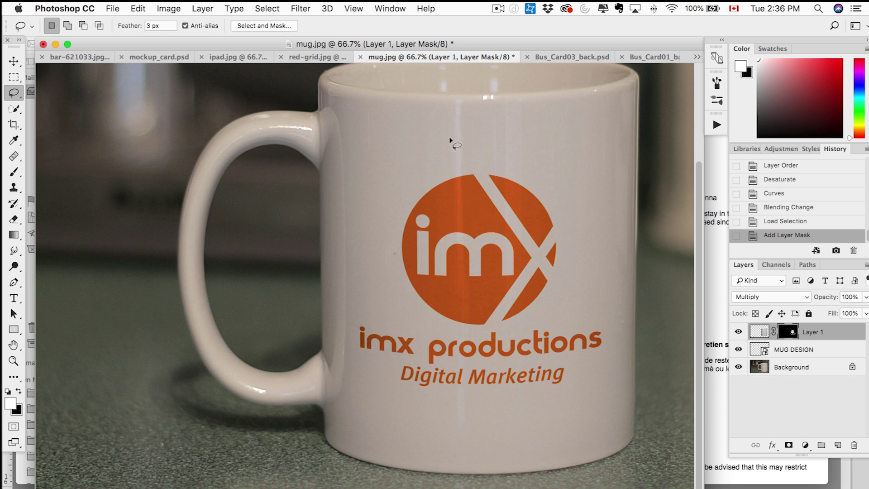
Lower Layer 1's opacity to 74% and zoom out to view the whole mug.
{"action": "left_click", "coordinate": [865, 297]}
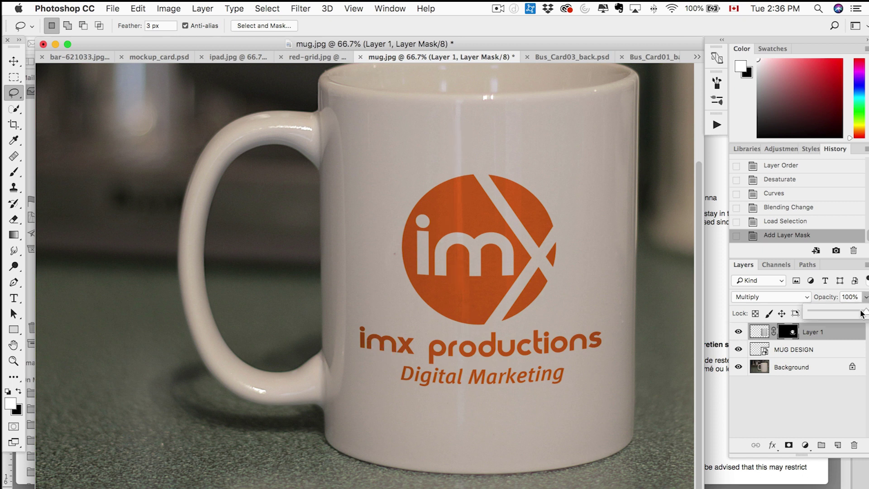
{"action": "left_click_drag", "start_coordinate": [863, 313], "coordinate": [859, 314]}
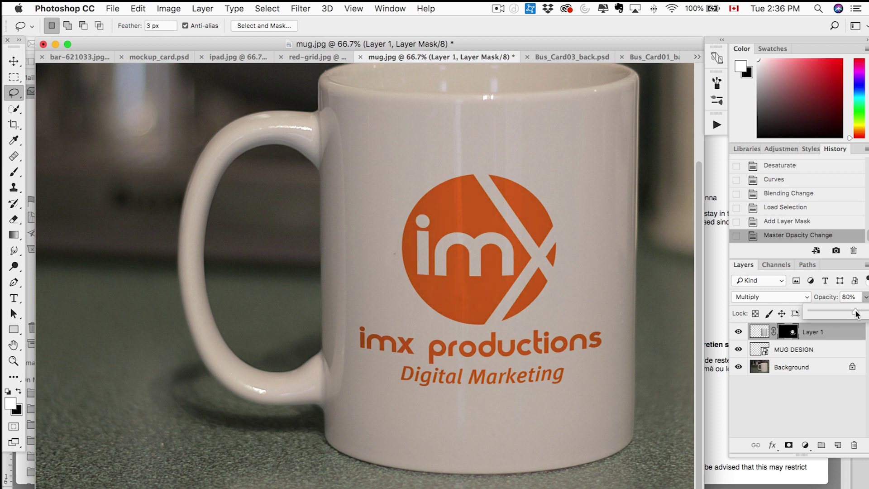
{"action": "key", "text": "super+minus"}
{"action": "key", "text": "super+minus"}
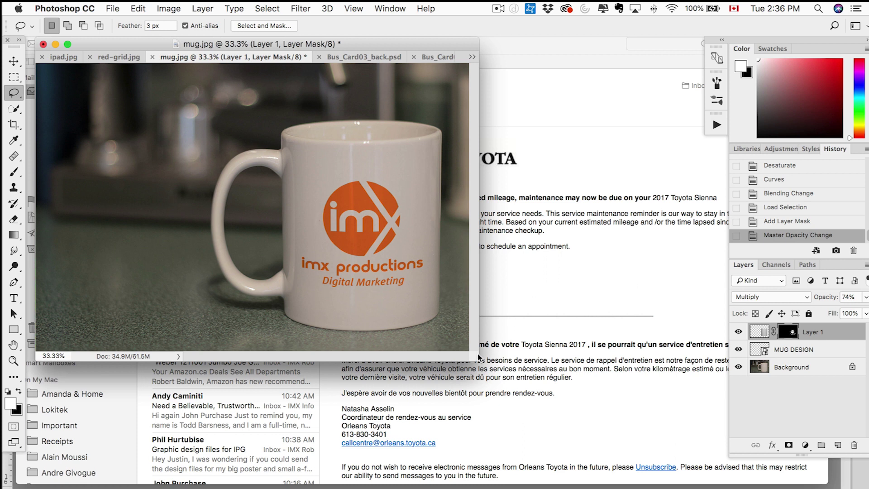
{"action": "left_click_drag", "start_coordinate": [479, 357], "coordinate": [700, 456]}
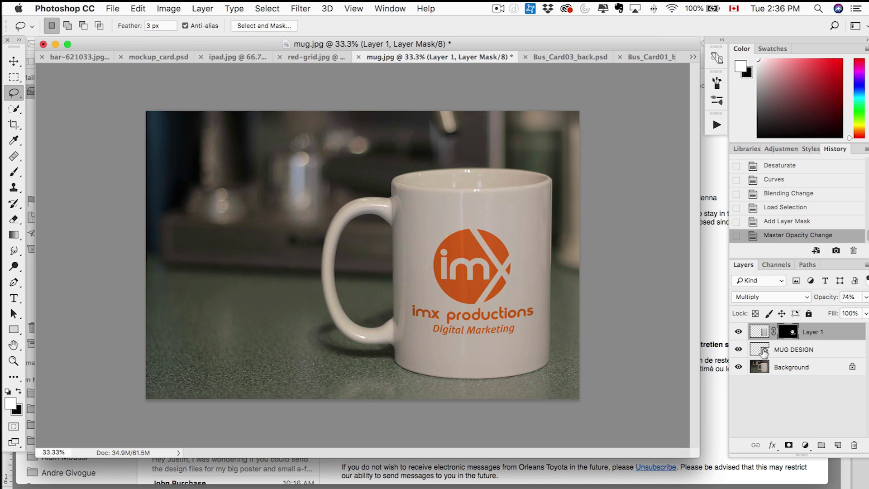
Replace the MUG DESIGN smart object's contents with the Real Estate logo and save it.
{"action": "double_click", "coordinate": [765, 352]}
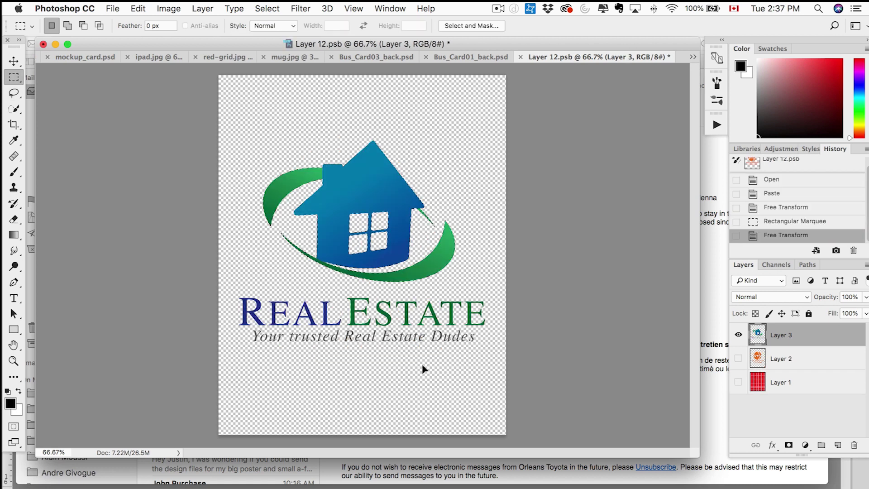
{"action": "key", "text": "super+s"}
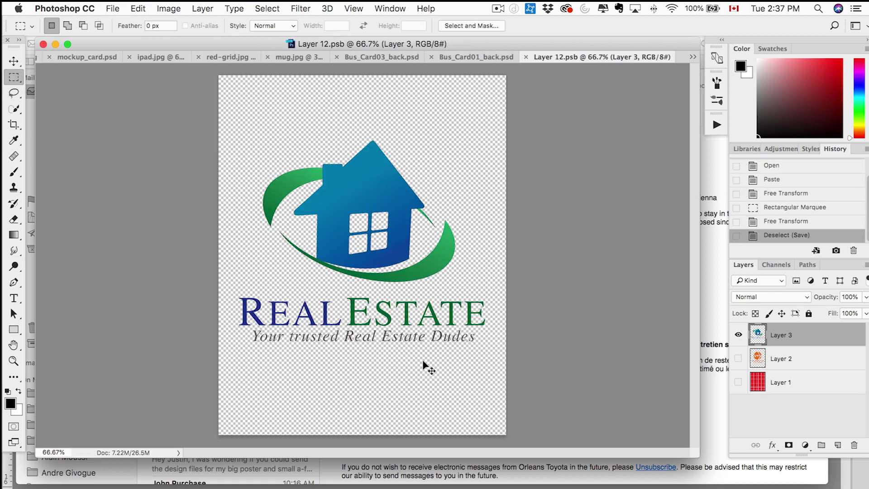
{"action": "key", "text": "super+w"}
{"action": "key", "text": "super+equal"}
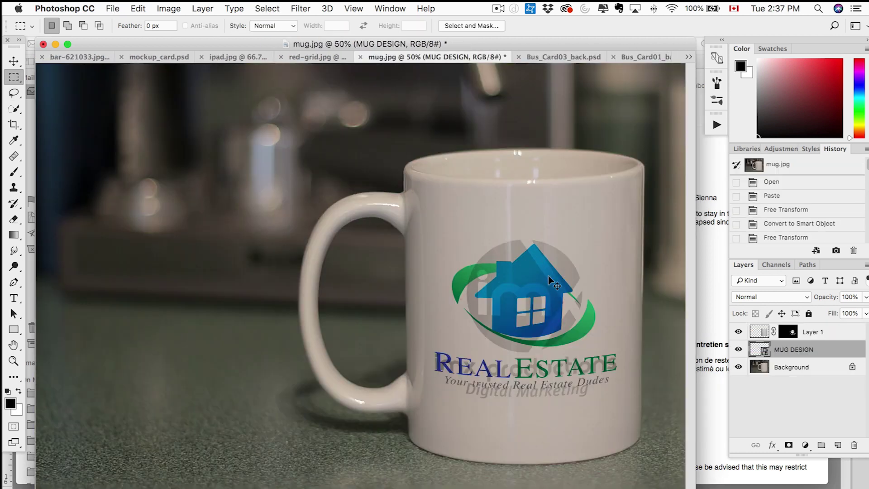
{"action": "scroll", "coordinate": [549, 276], "scroll_direction": "down", "scroll_amount": 2}
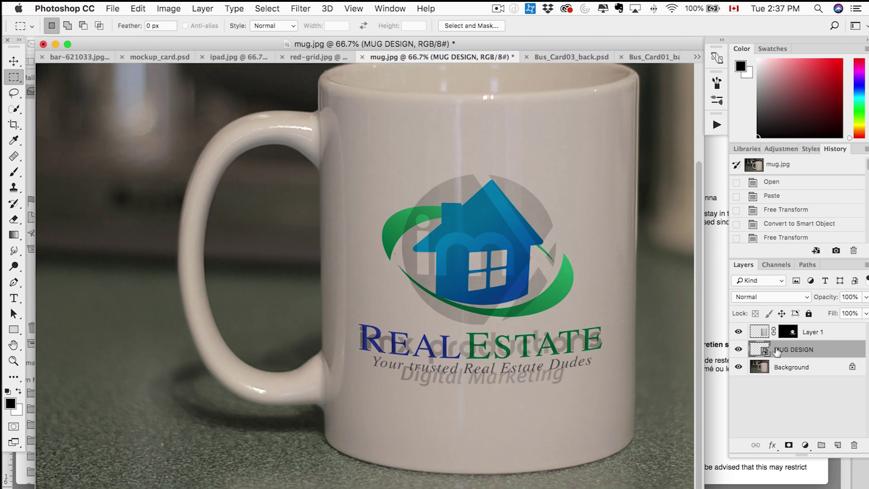
Load the new logo's shape as a selection and check Layer 1's existing mask.
{"action": "left_click", "coordinate": [795, 334], "text": "super"}
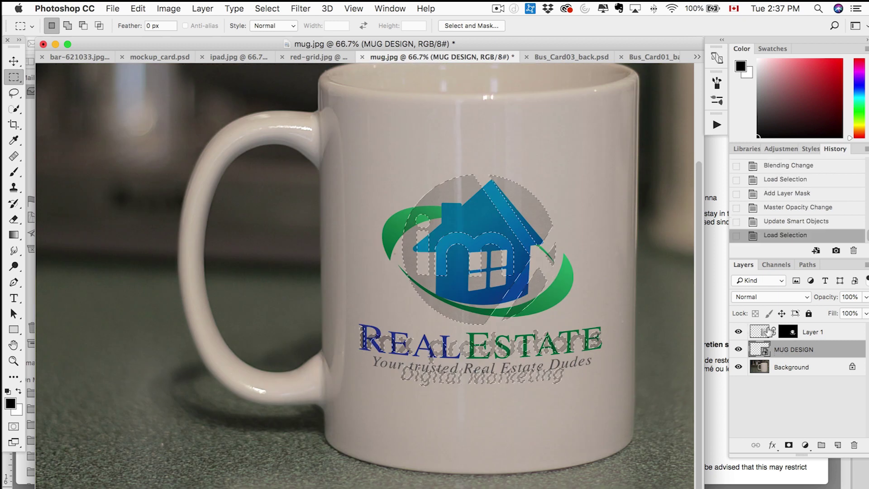
{"action": "left_click", "coordinate": [785, 334], "text": "alt"}
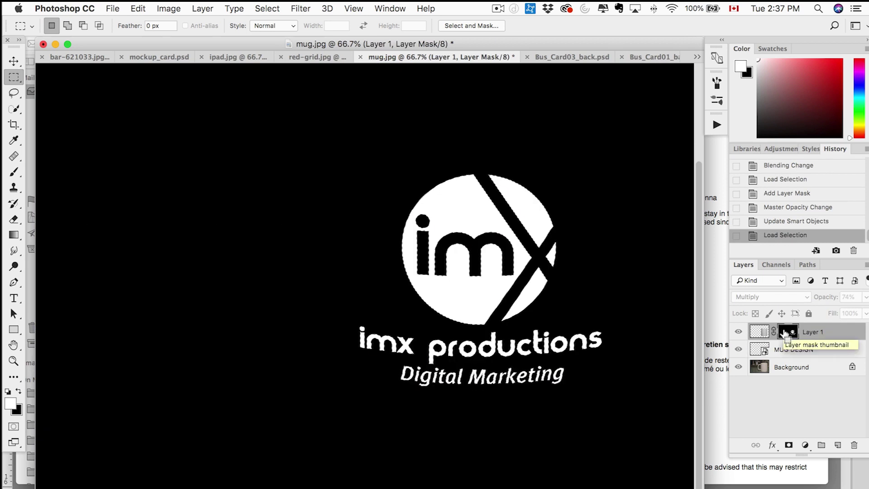
{"action": "key", "text": "super+d"}
{"action": "key", "text": "v"}
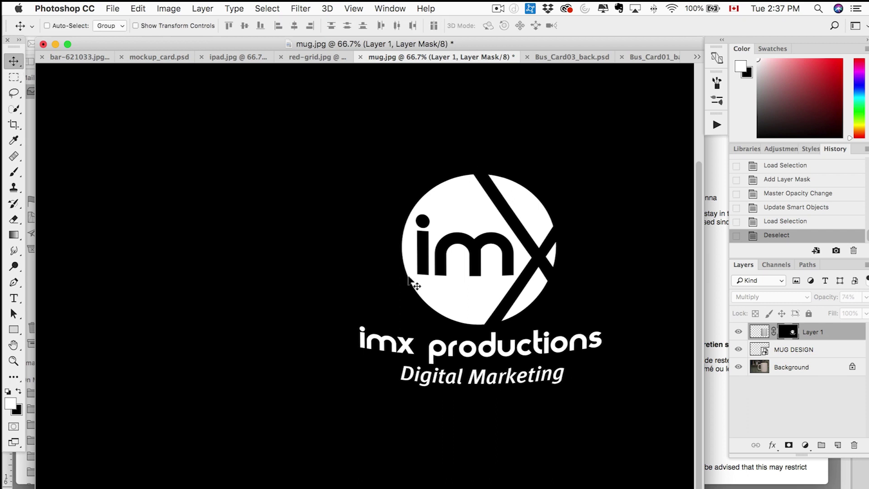
{"action": "left_click", "coordinate": [760, 333]}
Delete Layer 1's outdated mask and add a new one from the Real Estate logo's shape.
{"action": "right_click", "coordinate": [789, 332]}
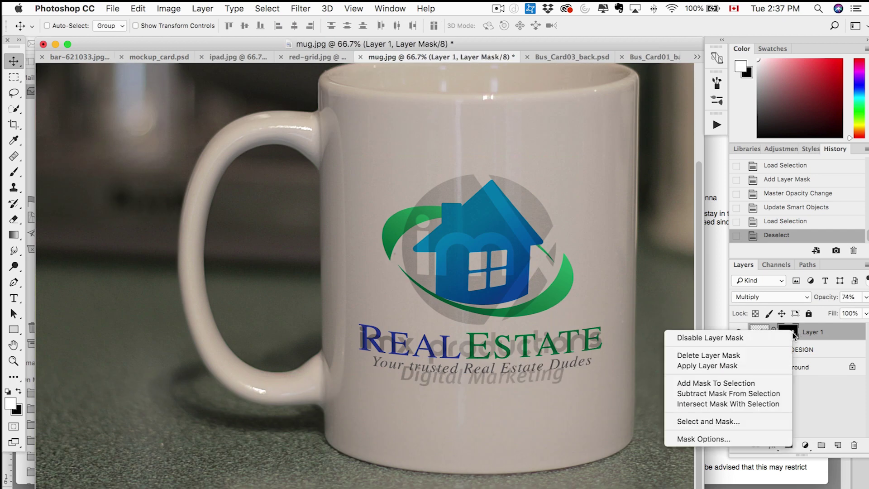
{"action": "left_click", "coordinate": [760, 358]}
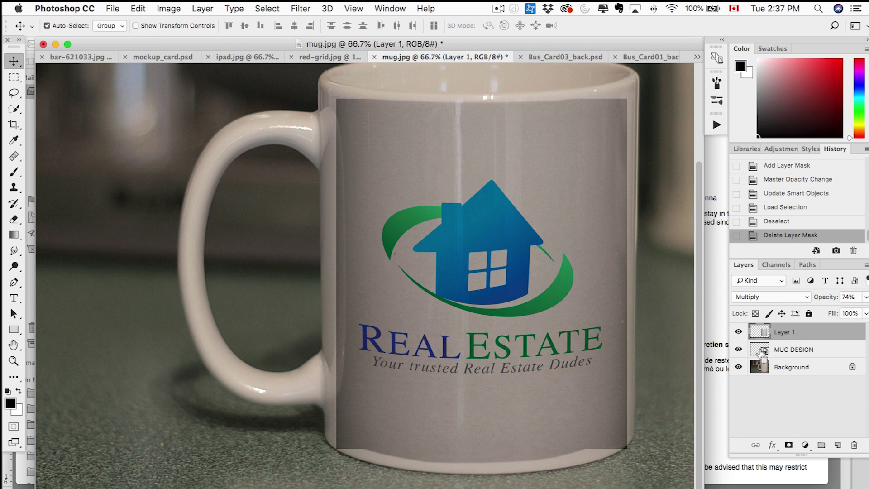
{"action": "left_click", "coordinate": [765, 352], "text": "super"}
{"action": "left_click", "coordinate": [789, 446]}
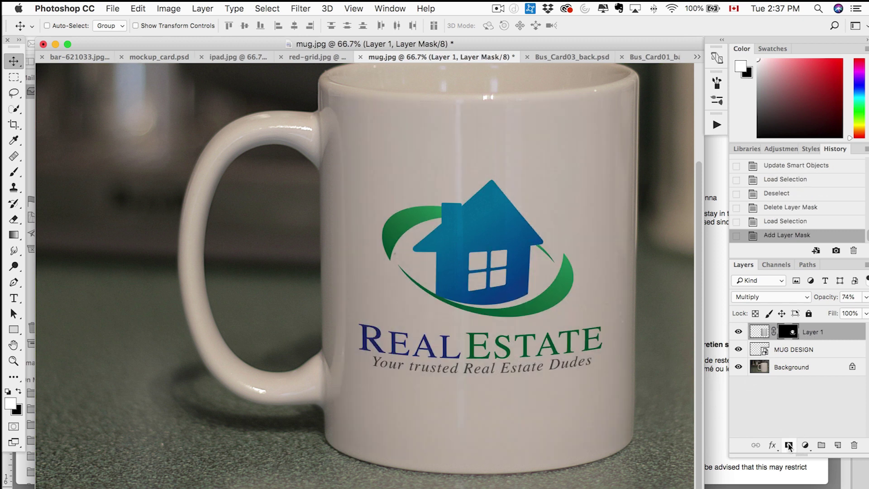
{"action": "key", "text": "super+minus"}
{"action": "key", "text": "super+minus"}
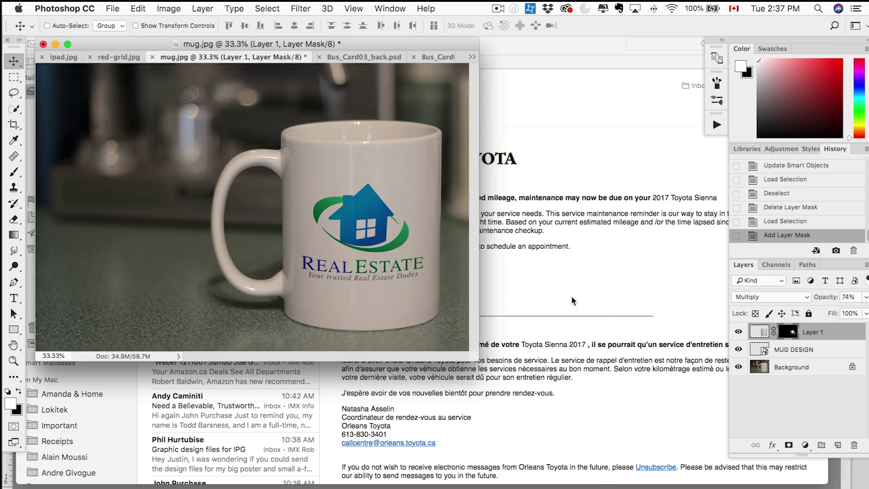
{"action": "left_click_drag", "start_coordinate": [479, 361], "coordinate": [652, 434]}
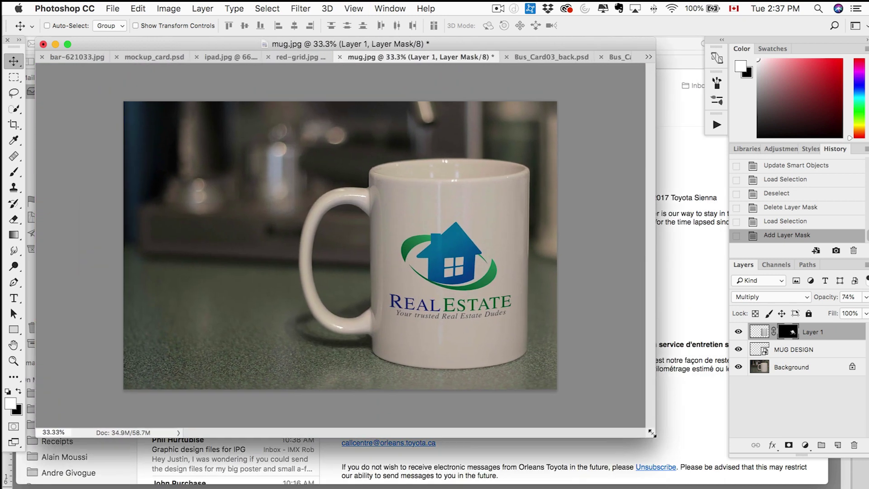